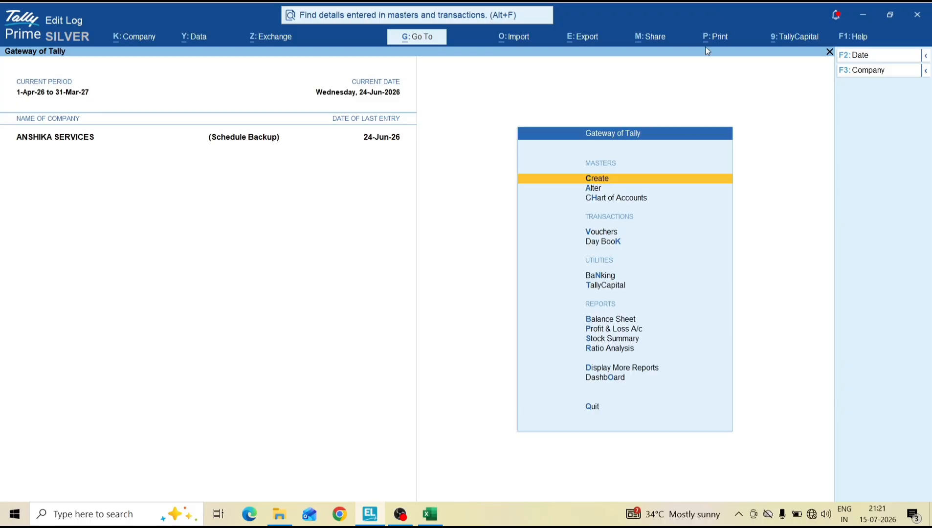
Step: Switch to Excel to review the April 2025 bank statement in the APR-imp workbook, and return to TallyPrime
click(430, 512)
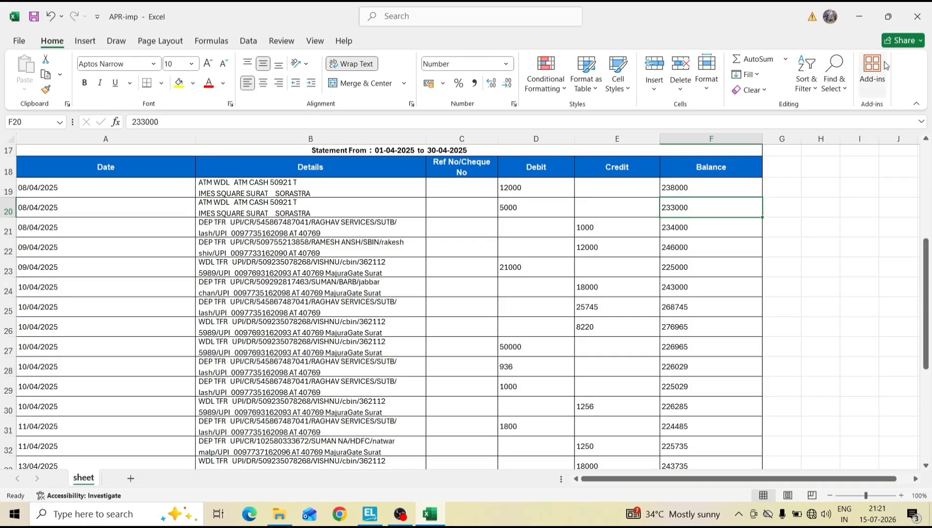
click(374, 521)
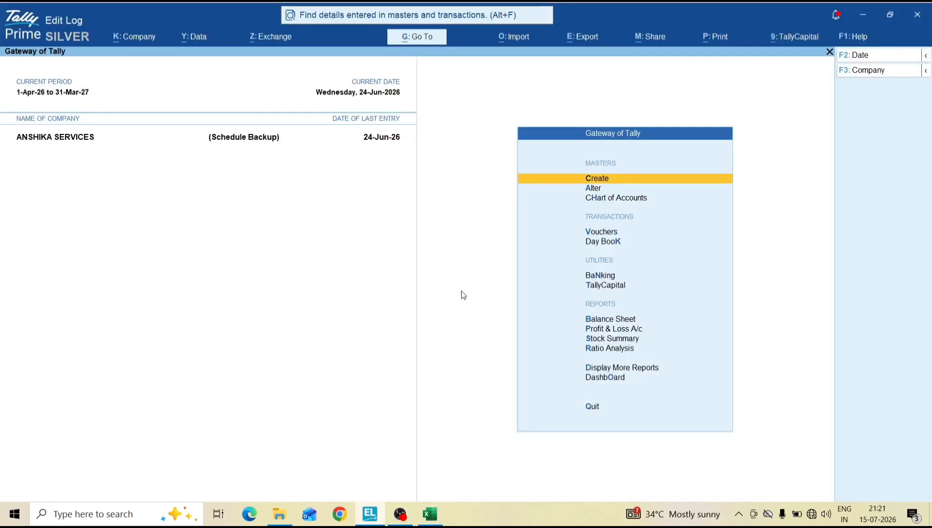
Step: Start a bank statement import from company data and select Sbi 6105 as the bank ledger
click(523, 43)
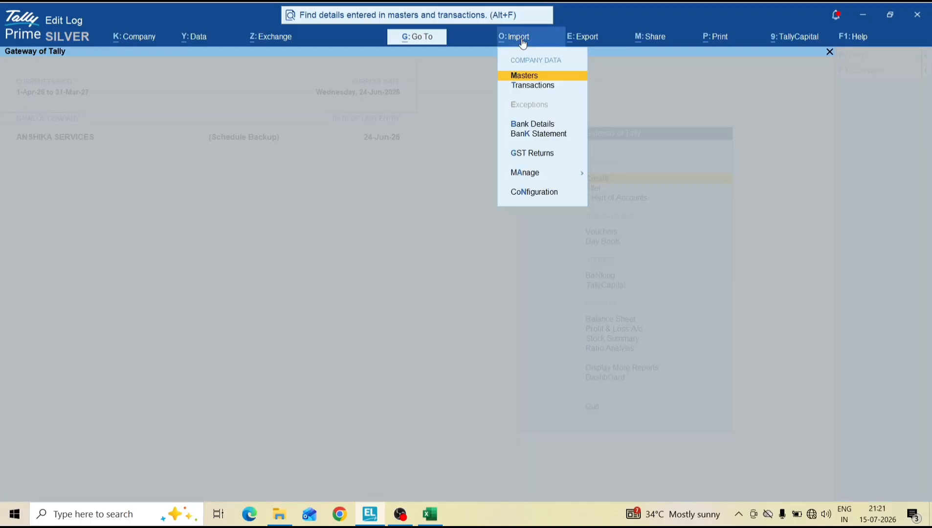
key(Down)
key(Down)
key(Down)
key(Return)
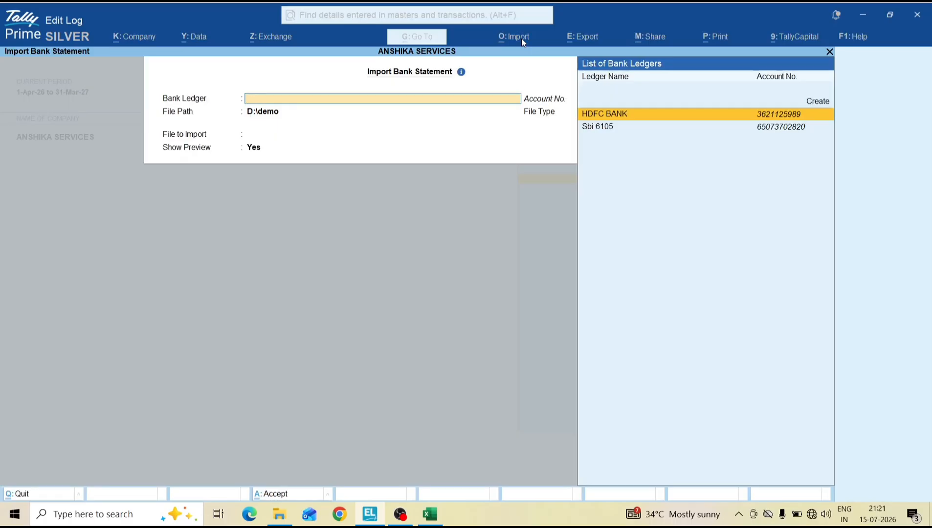
key(Down)
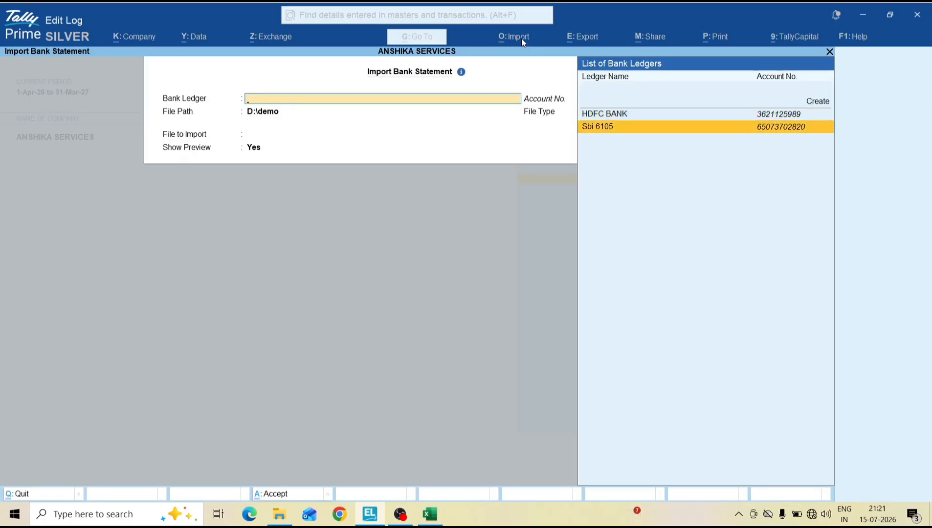
key(Return)
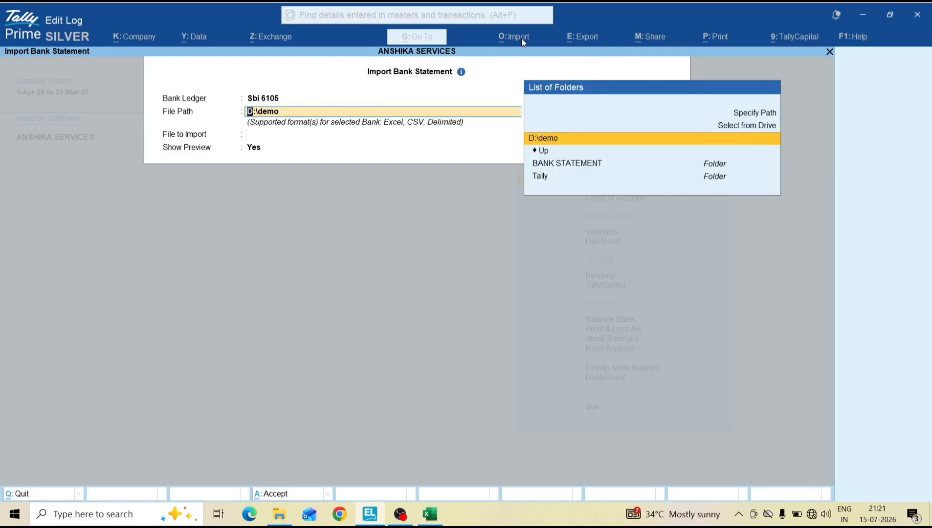
Step: Keep D:\demo as the file path, set the file type to Excel, and load APR-imp.xlsx with the preview shown
key(Return)
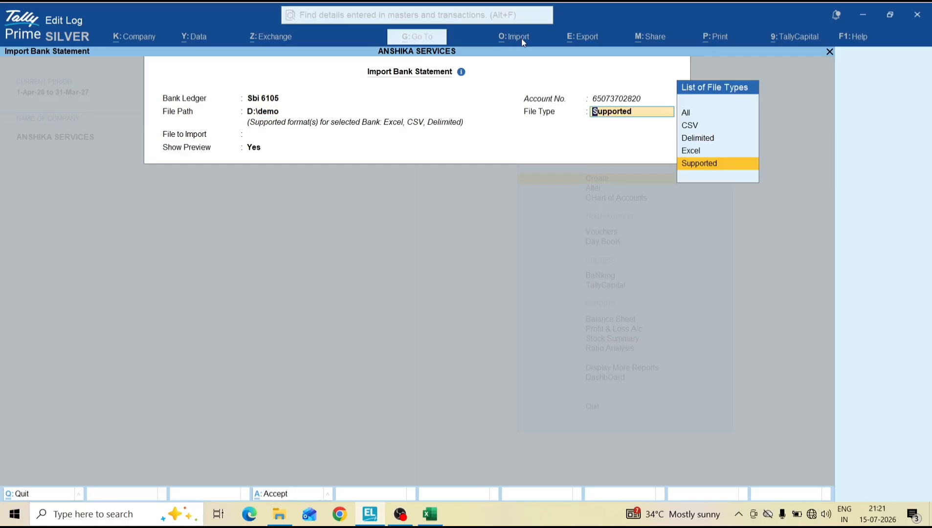
key(Up)
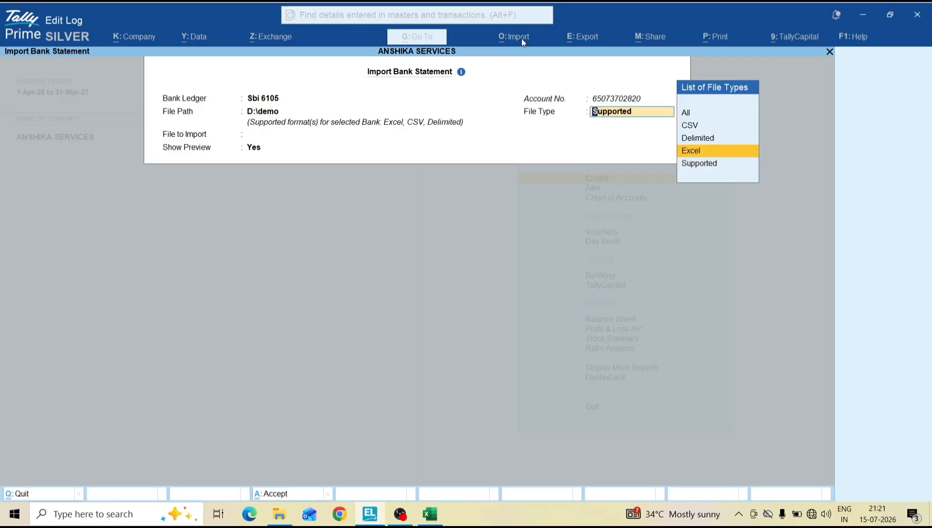
key(Return)
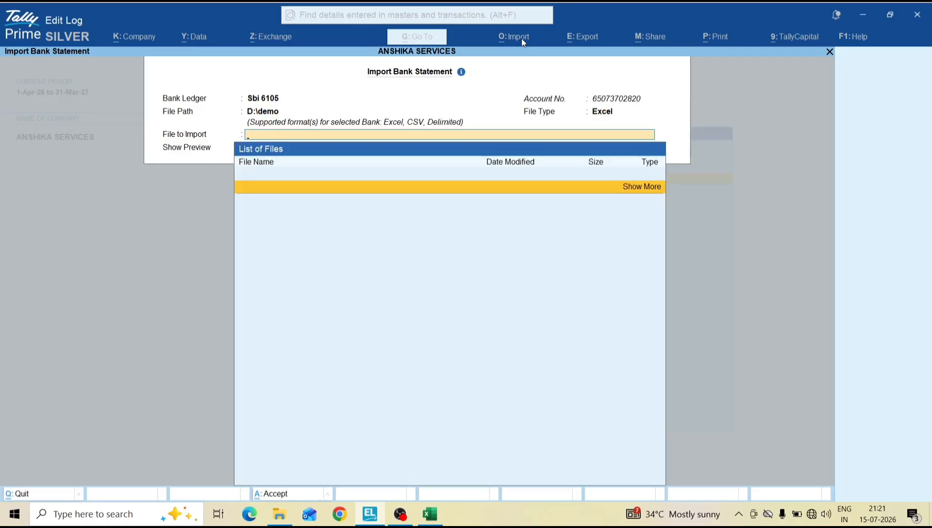
key(Return)
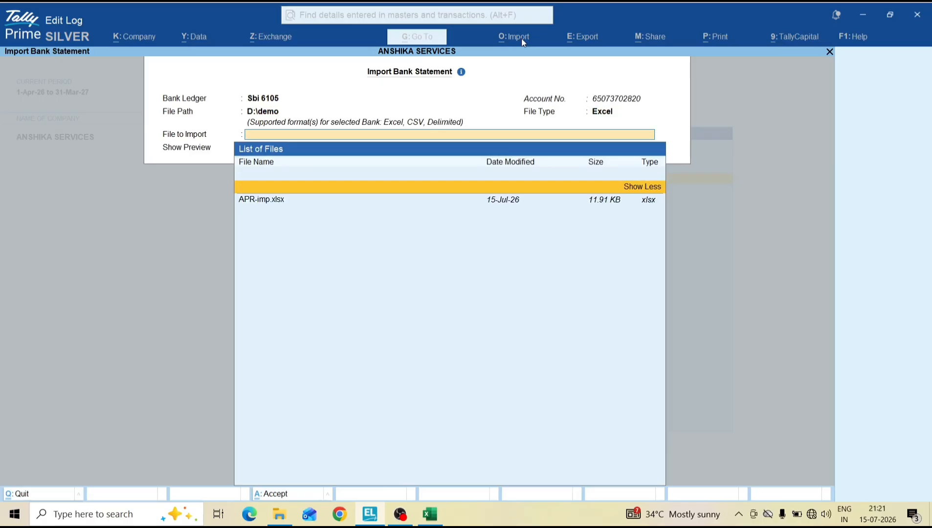
key(Down)
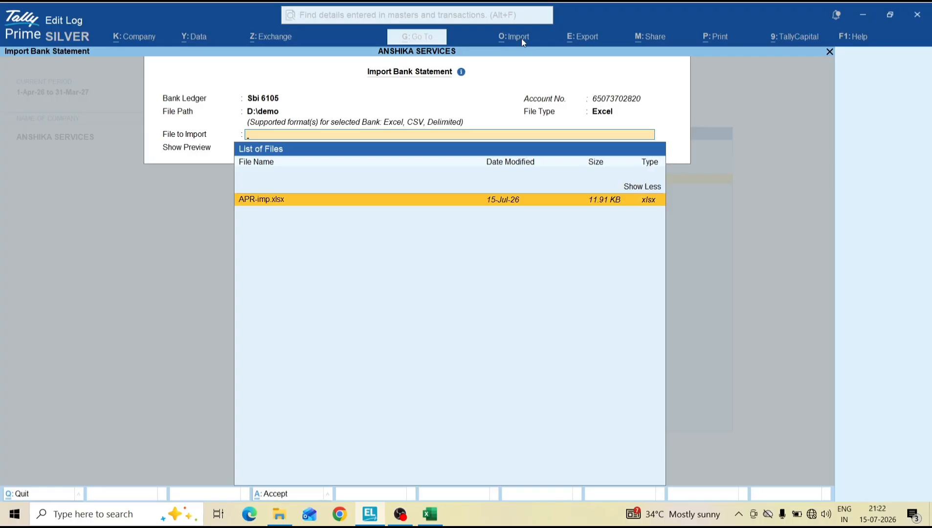
key(Return)
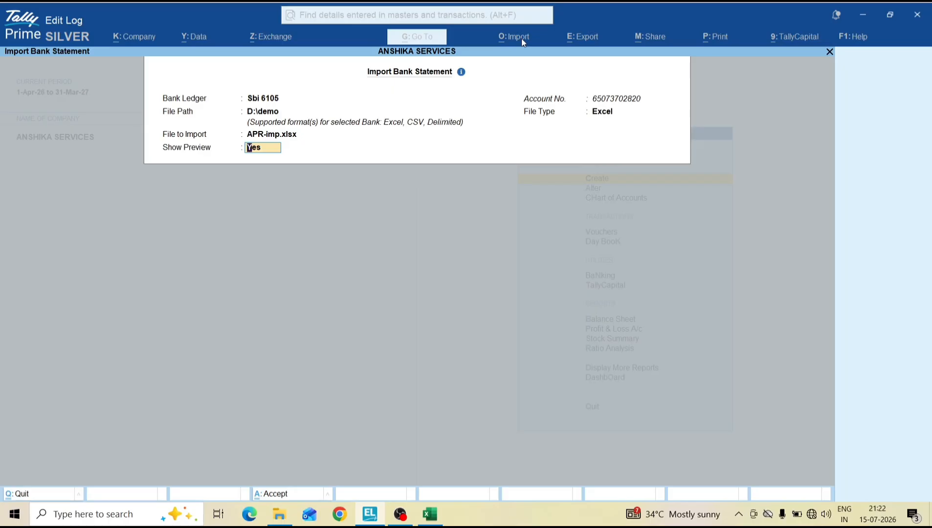
key(Return)
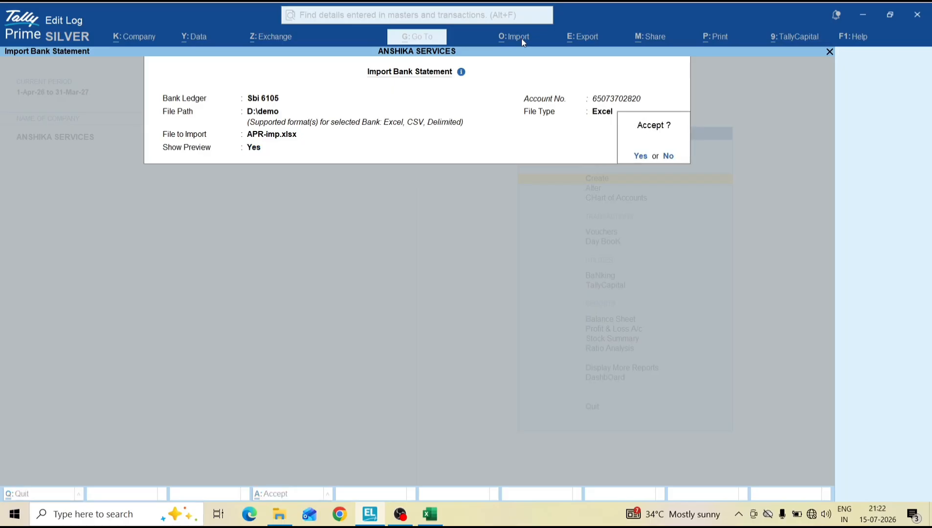
key(Return)
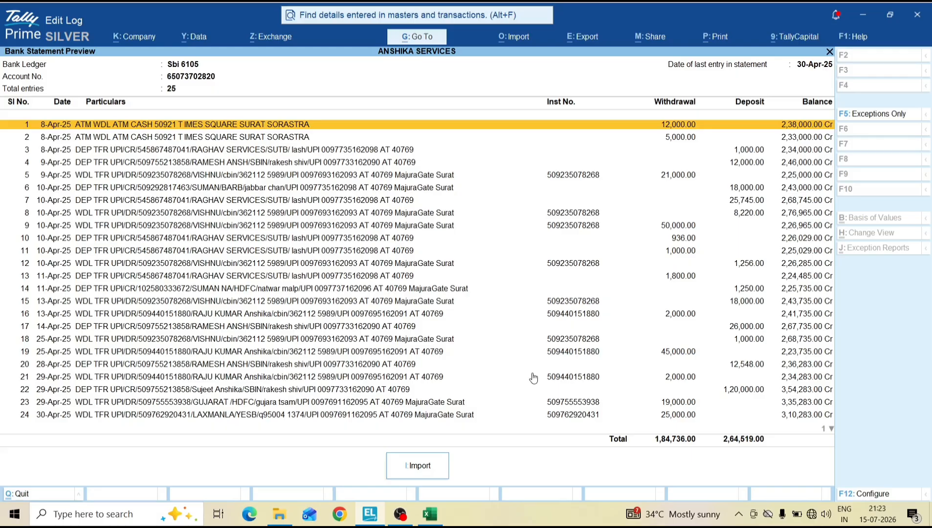
Step: Import the previewed bank statement entries and open the Bank Reconciliation Summary
key(i)
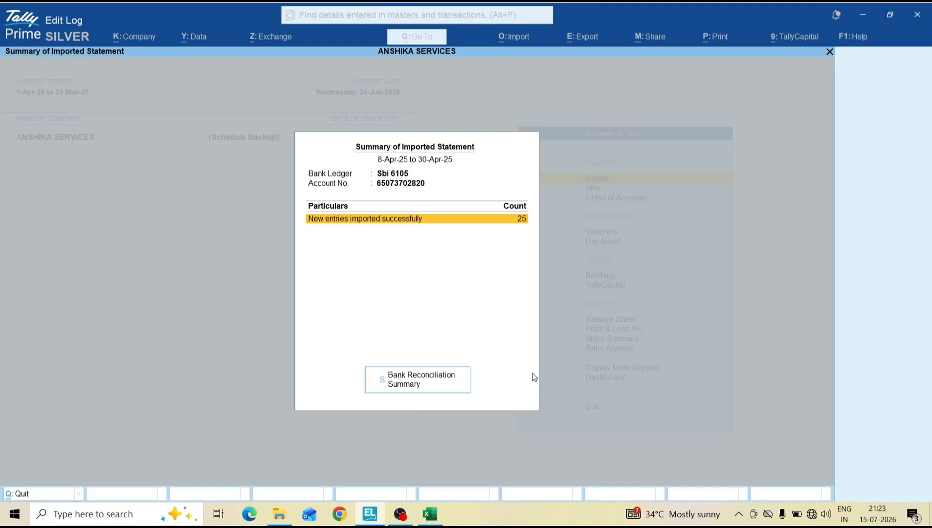
key(s)
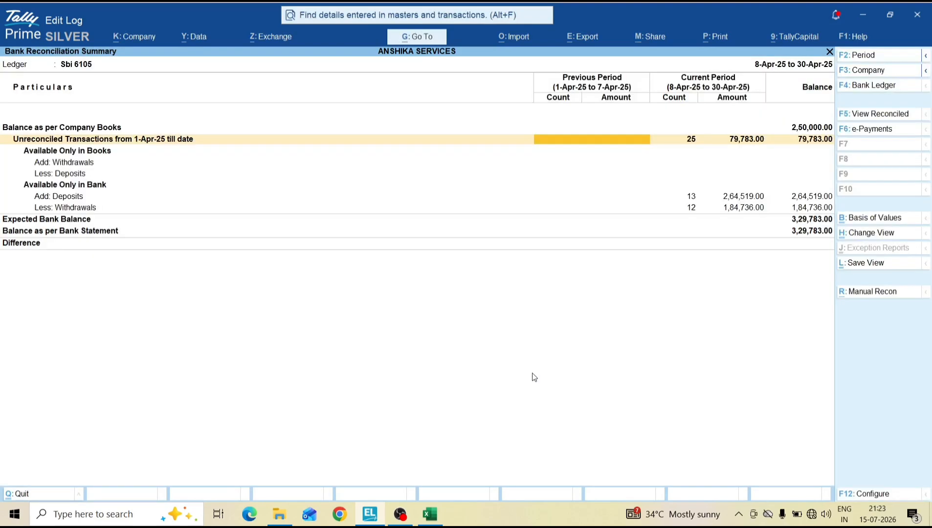
Step: Examine the reconciliation summary rows, from transactions available only in books to the balance as per bank statement
key(Down)
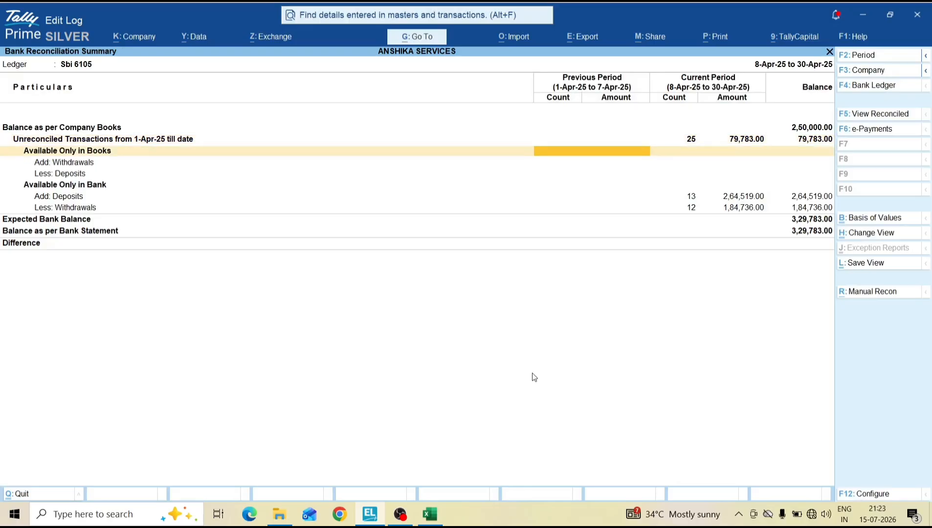
key(Down)
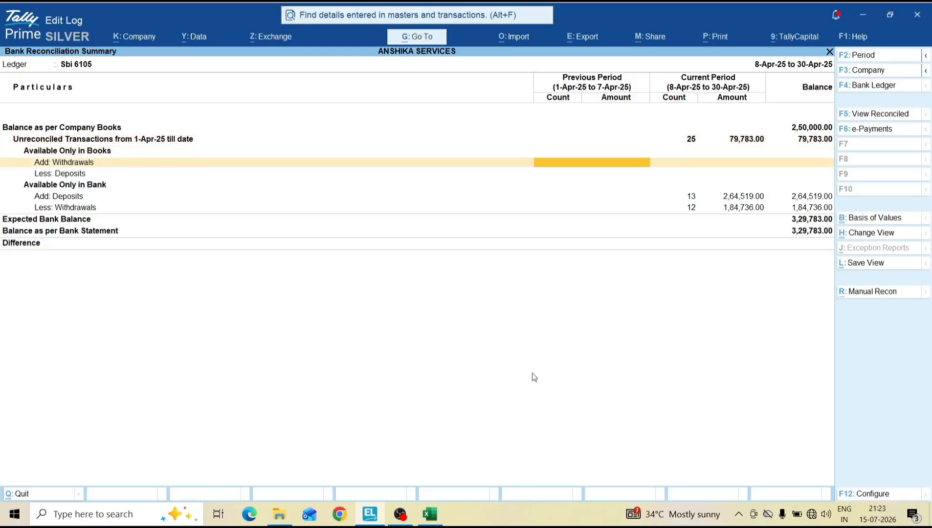
key(Up)
key(Down)
key(Down)
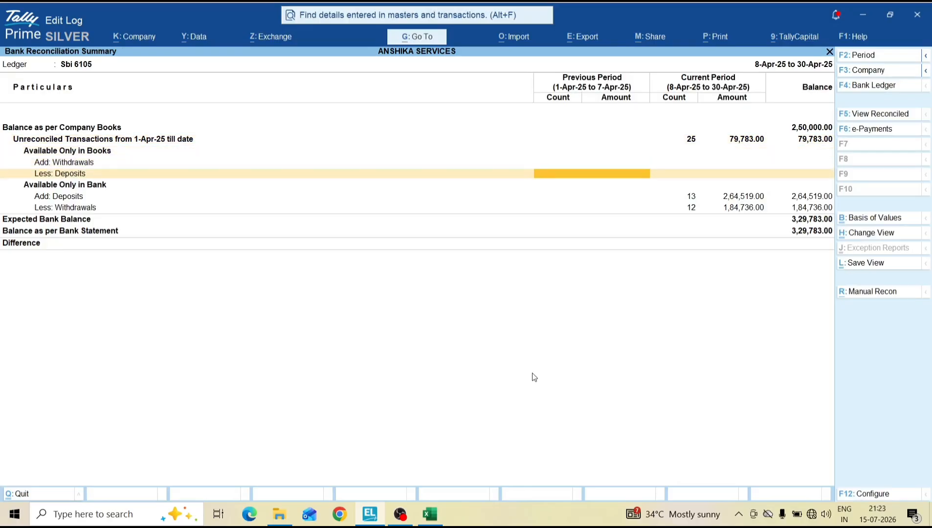
key(Down)
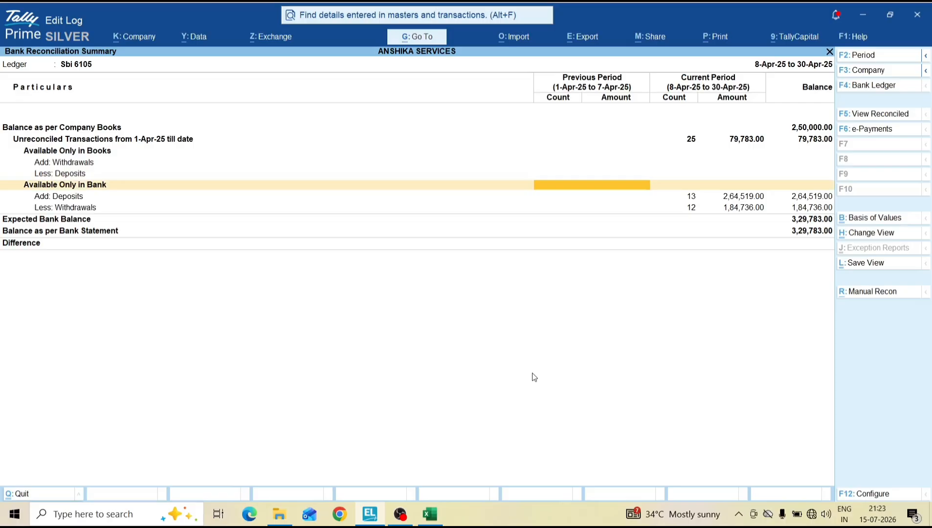
key(Down)
key(Down)
key(Down)
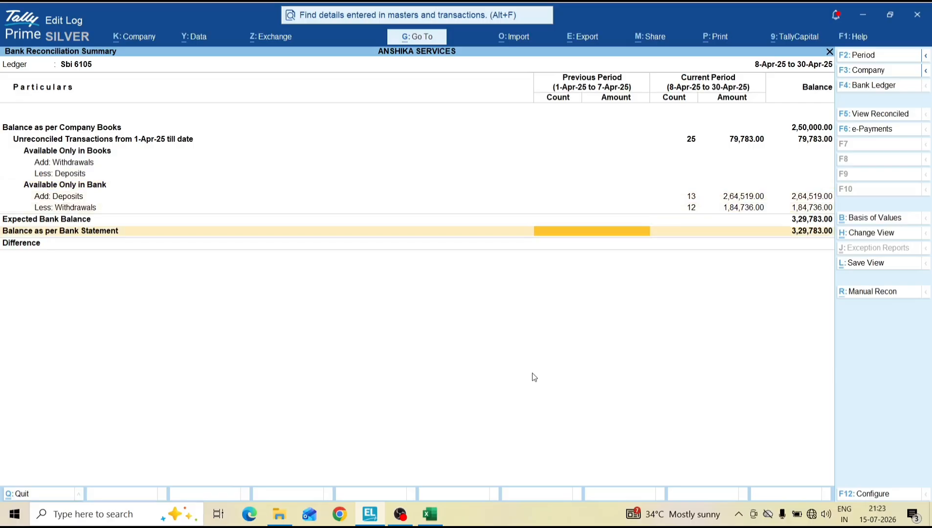
Step: Open the deposits available only in bank and set their period from 1-4-2025 to 30-4-2025
key(Up)
key(Up)
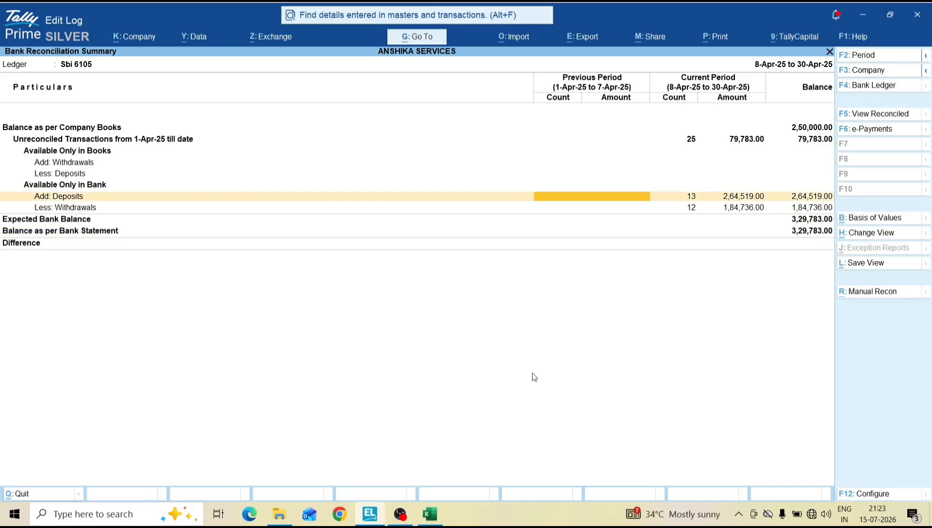
key(Return)
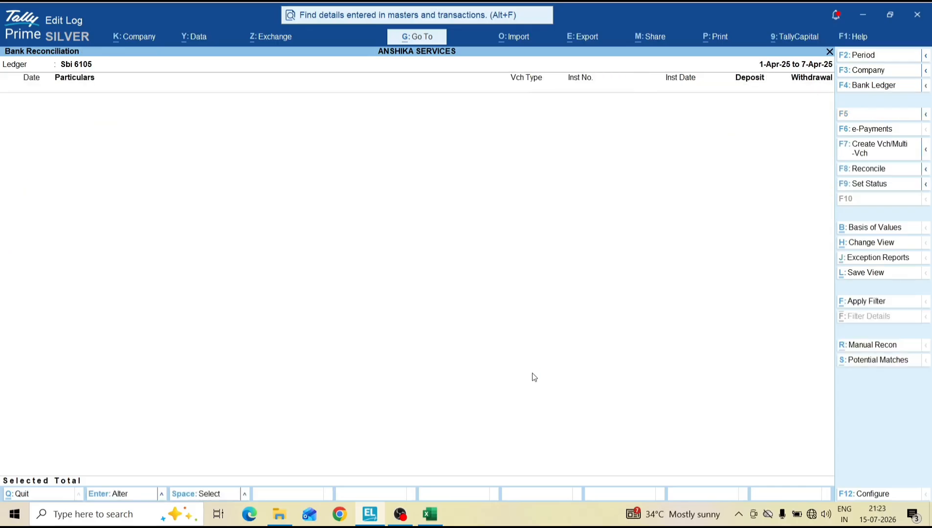
key(alt+F2)
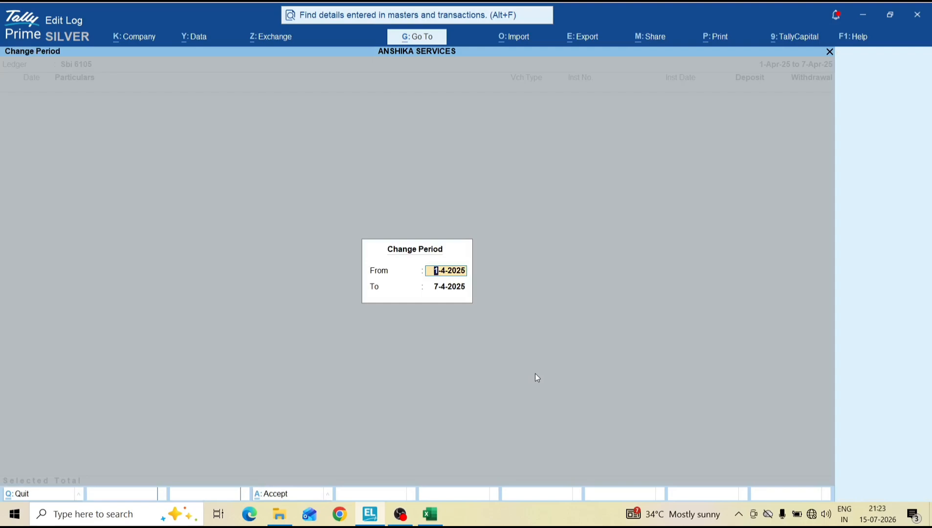
text(apr1)
key(Return)
text(apr30)
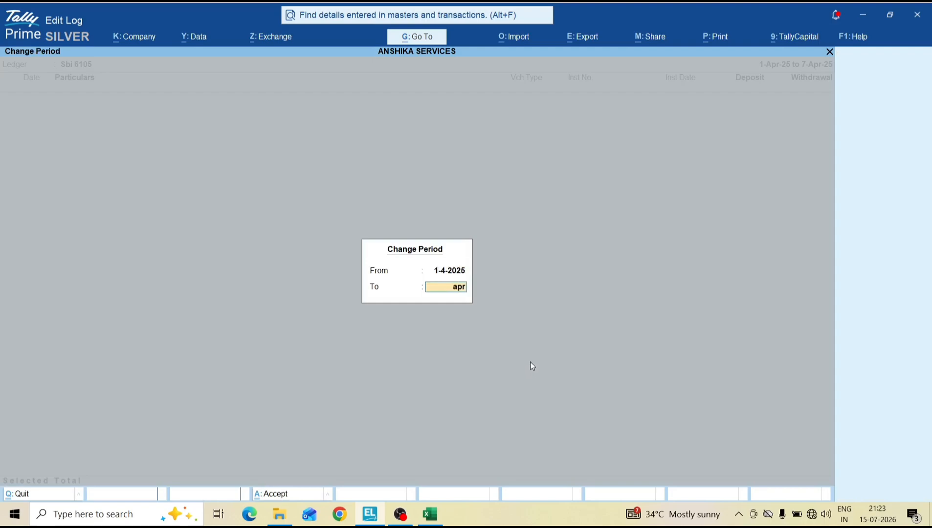
key(Return)
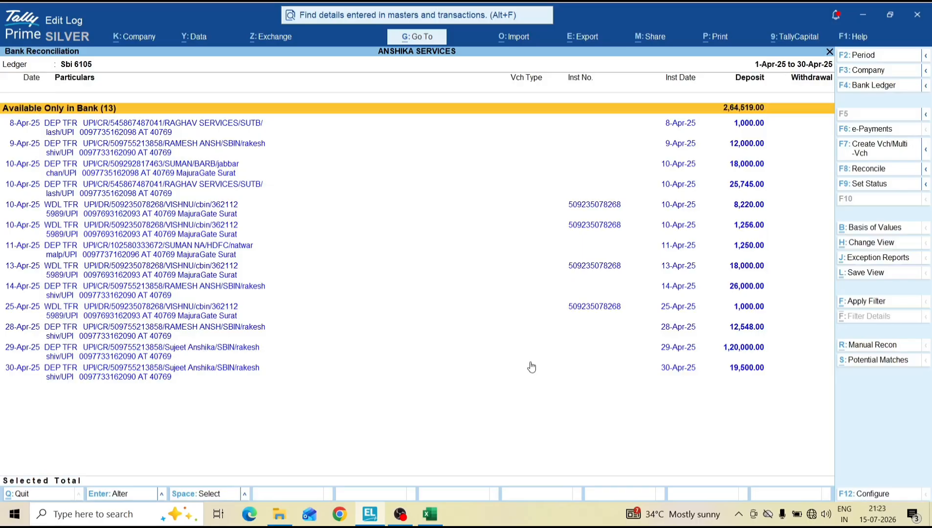
Step: Look through the list of deposit entries available only in bank
key(Down)
key(Down)
key(Down)
key(Down)
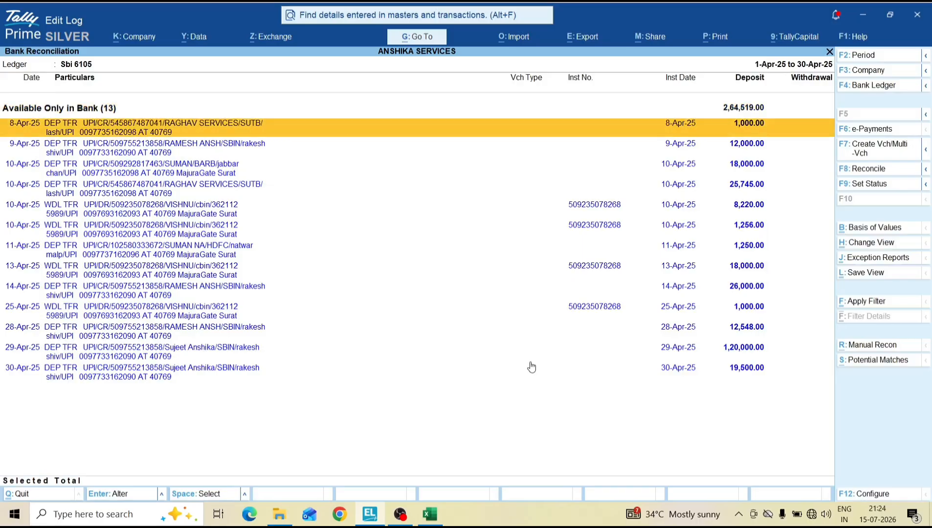
key(Up)
key(Up)
key(Up)
key(Up)
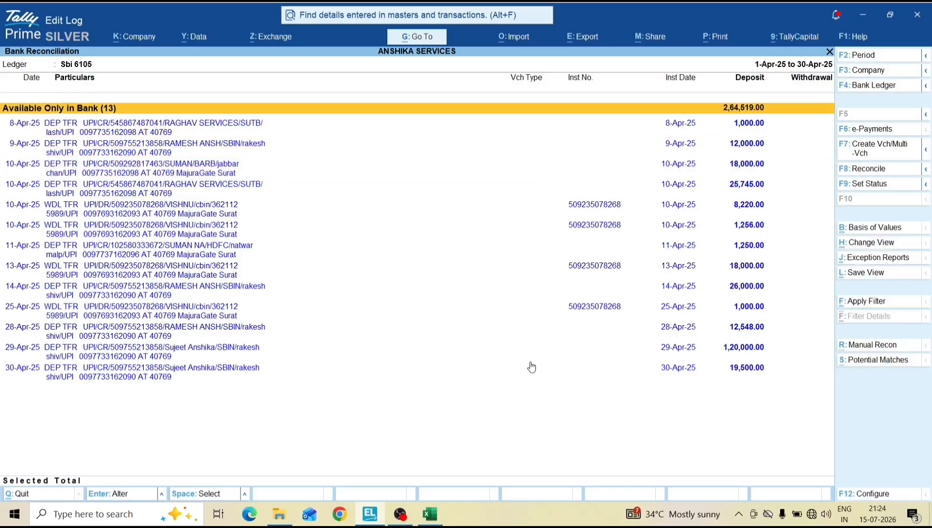
key(Down)
key(Down)
key(Up)
key(Up)
key(Down)
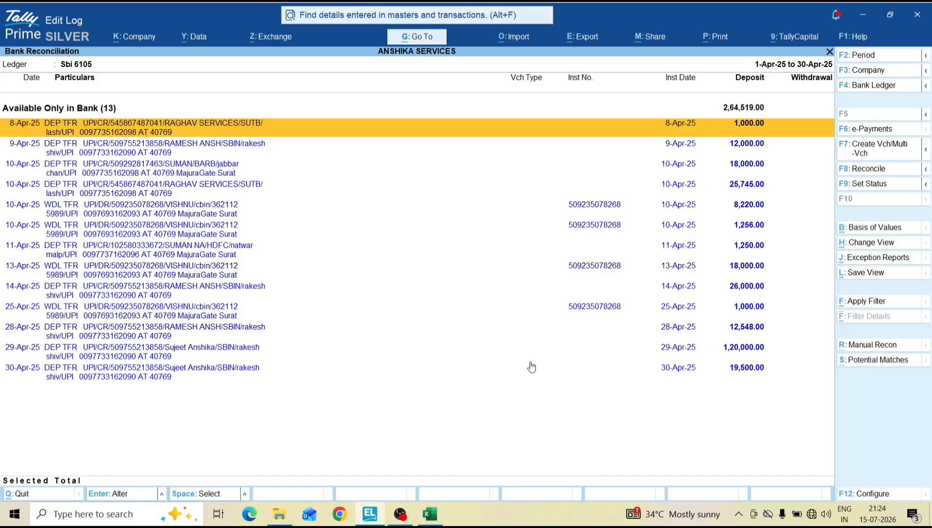
key(space)
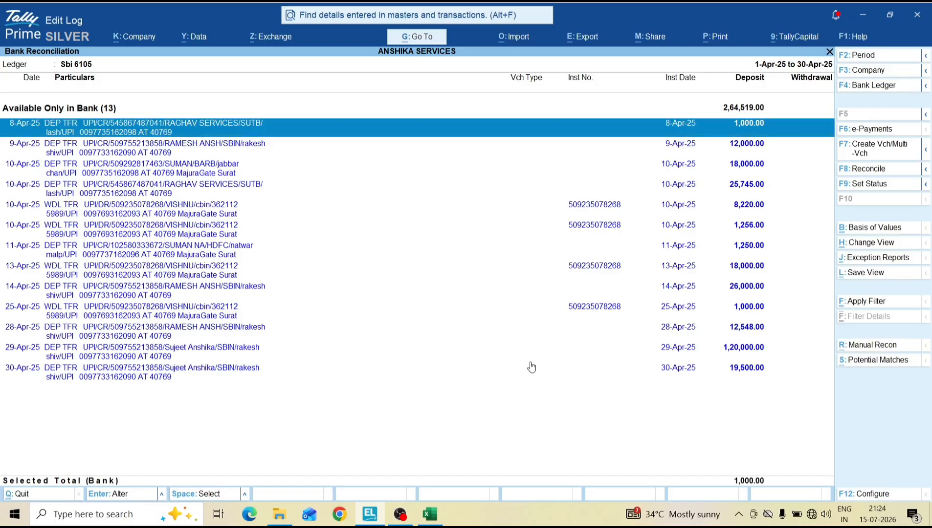
key(Down)
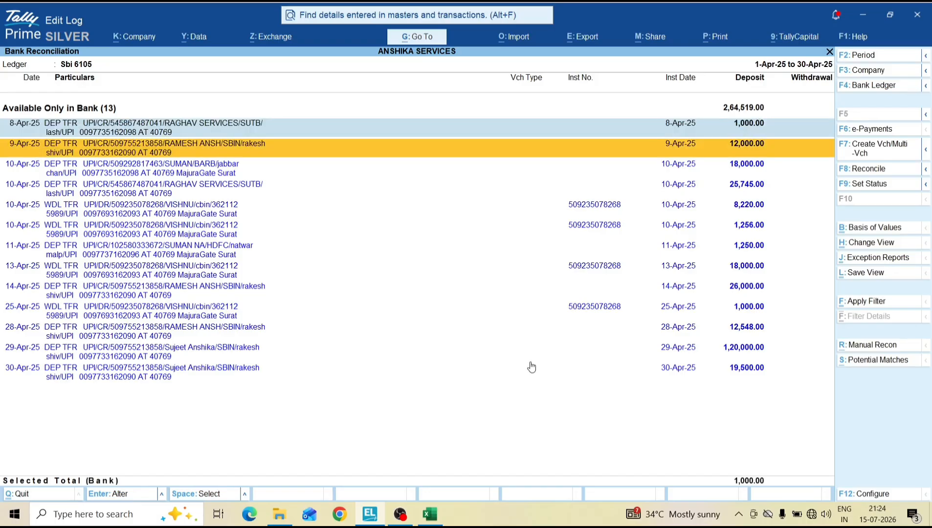
key(Escape)
key(Up)
key(Down)
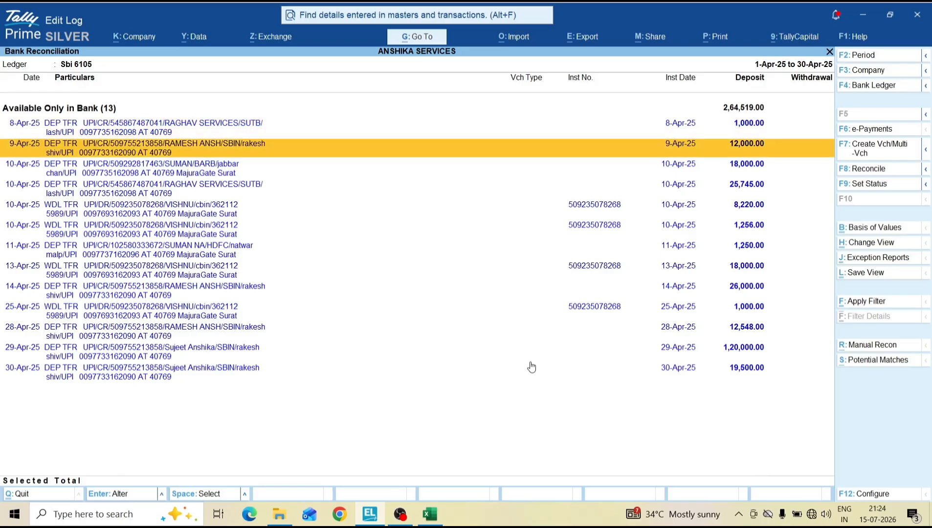
Step: Select the 8-Apr deposit of 1,000.00 and view its single receipt voucher form without saving it
key(Up)
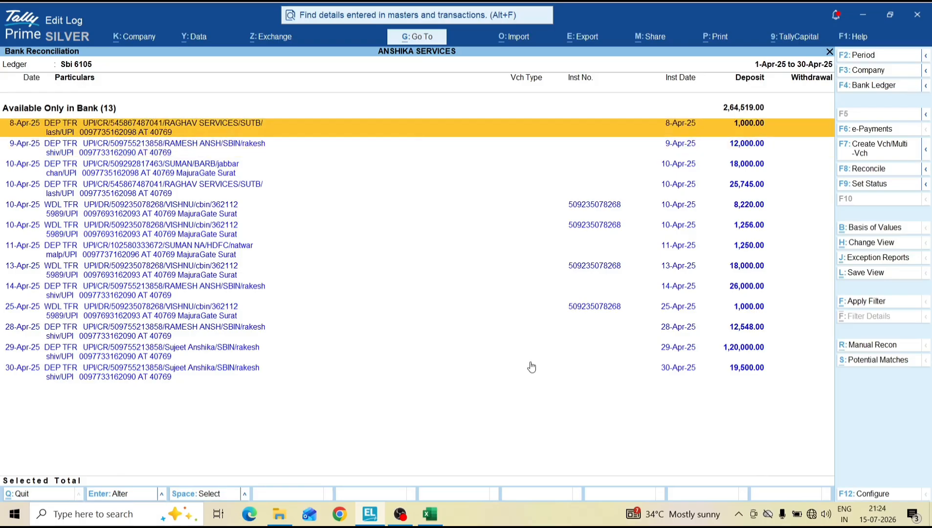
key(space)
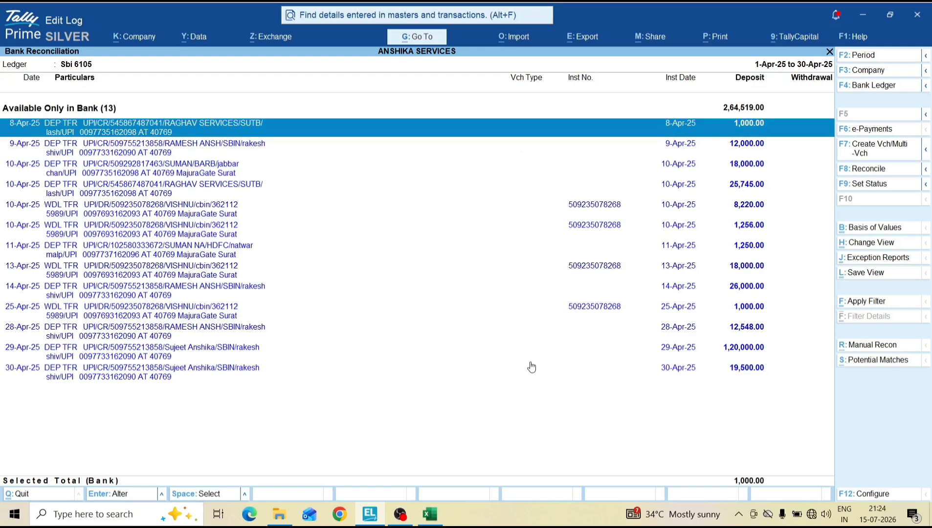
key(F7)
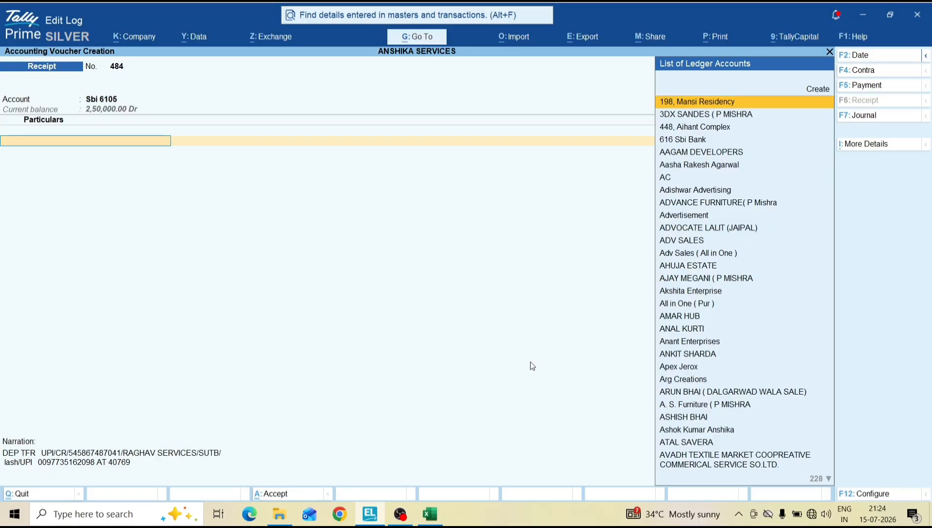
key(Escape)
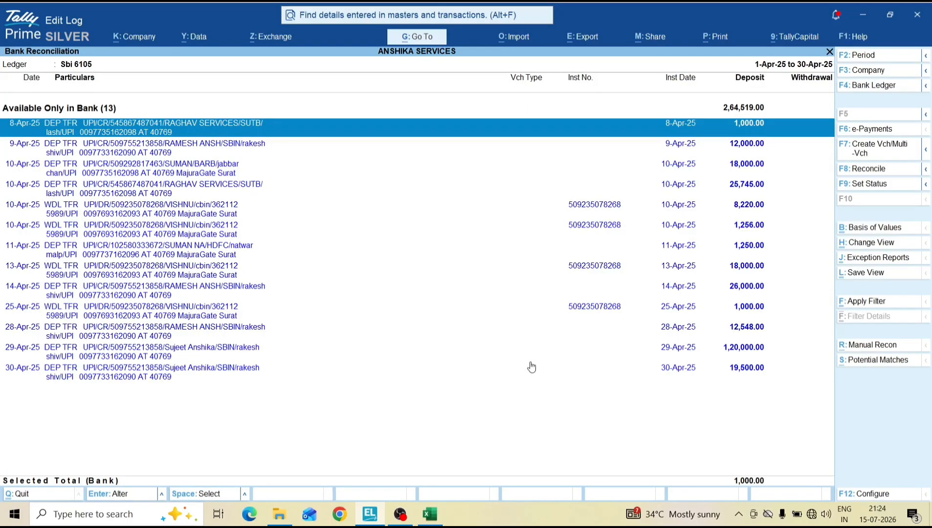
Step: Add all remaining deposits from 9-Apr to 30-Apr to the selection and open multiple voucher creation for them
key(Down)
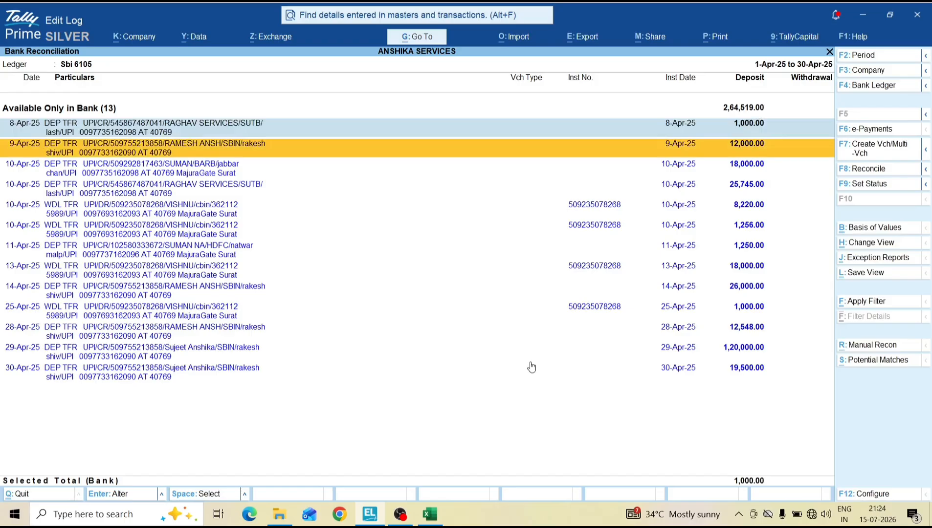
key(space)
key(Down)
key(space)
key(Down)
key(space)
key(space)
key(space)
key(space)
key(space)
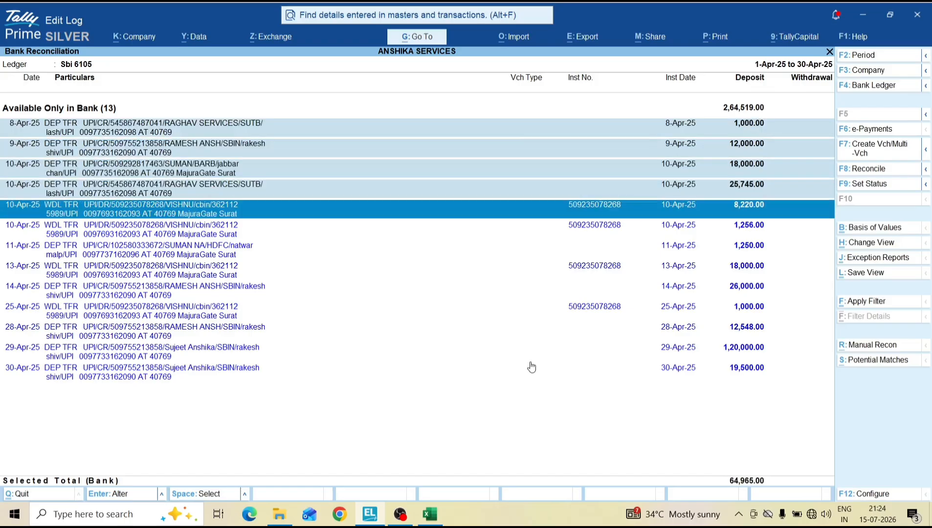
key(space)
key(space)
key(space)
key(space)
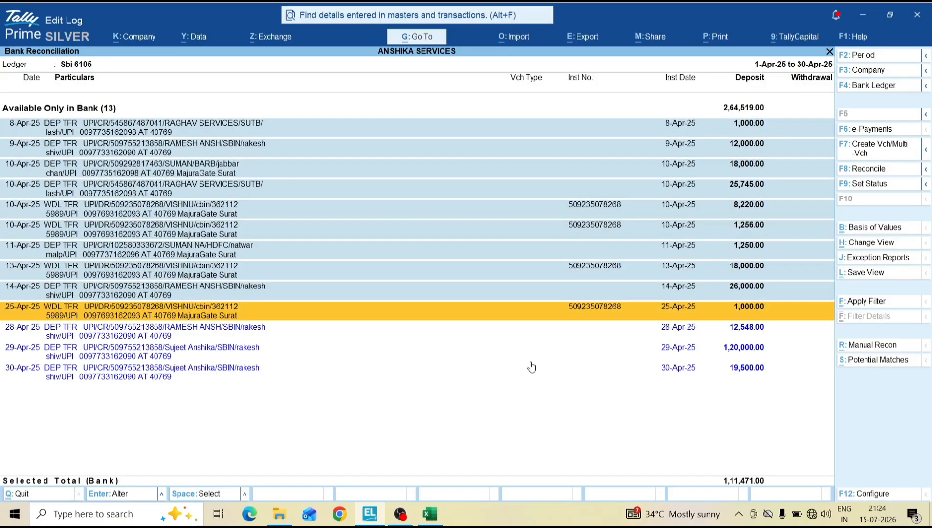
key(space)
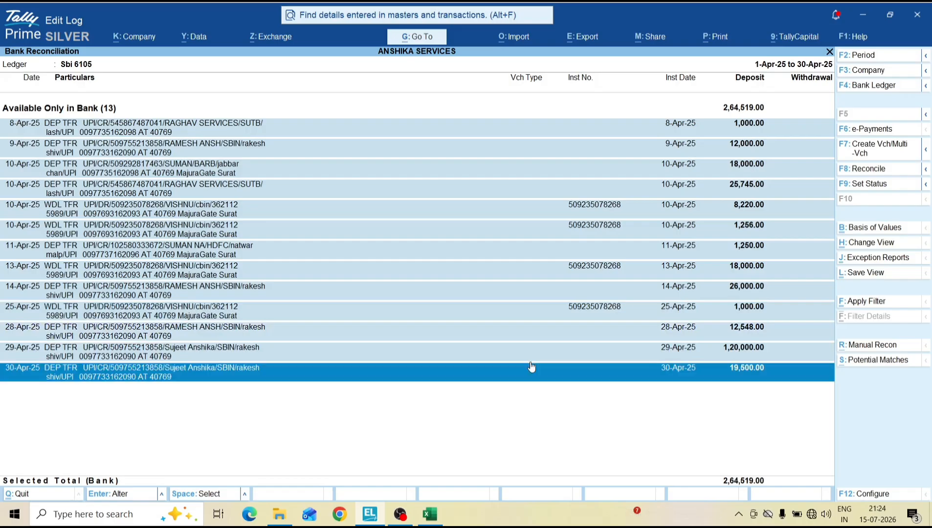
click(878, 149)
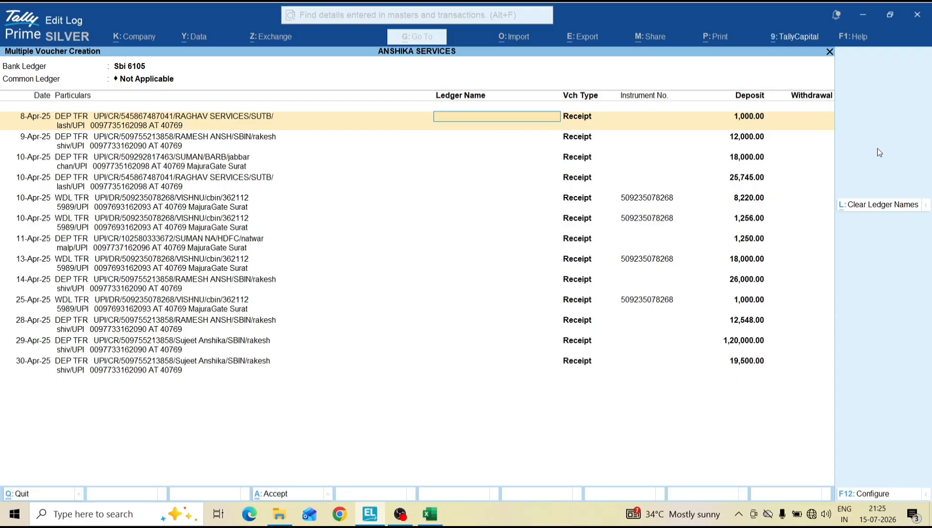
Step: Assign the RAGHAV SERVICES ledger to the 8-Apr deposit of 1,000.00
text(Su)
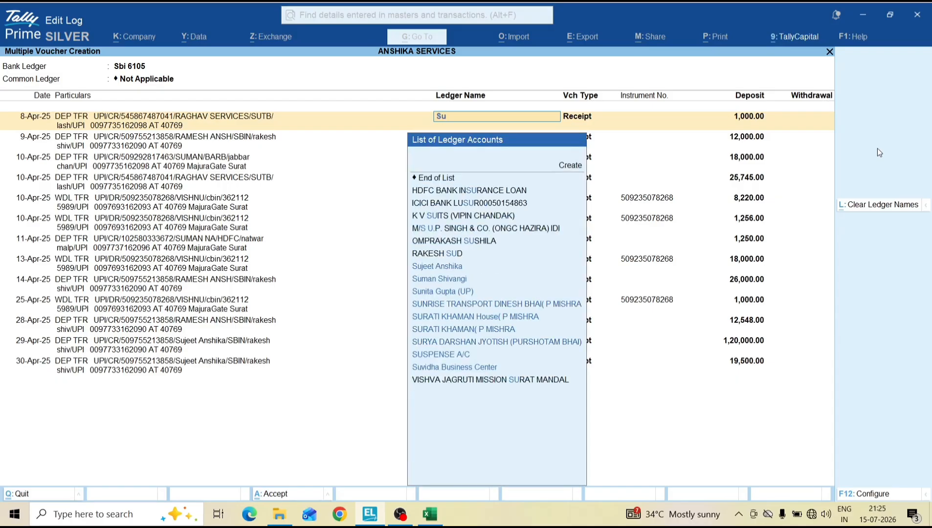
key(BackSpace)
key(BackSpace)
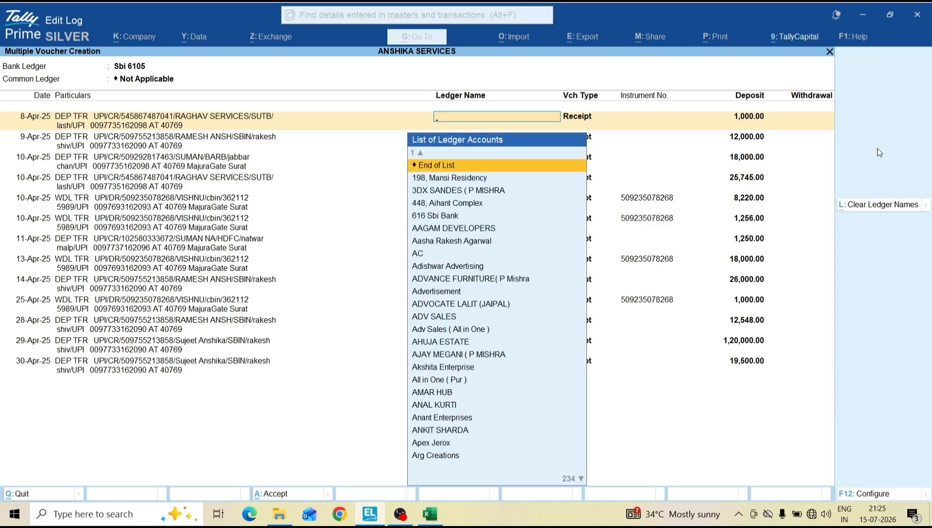
text(Rad)
key(BackSpace)
text(ghav)
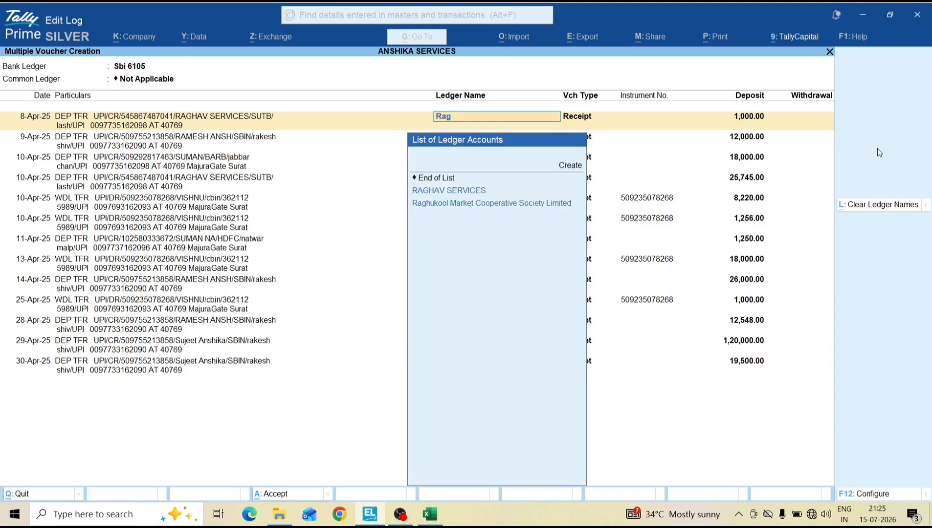
key(Return)
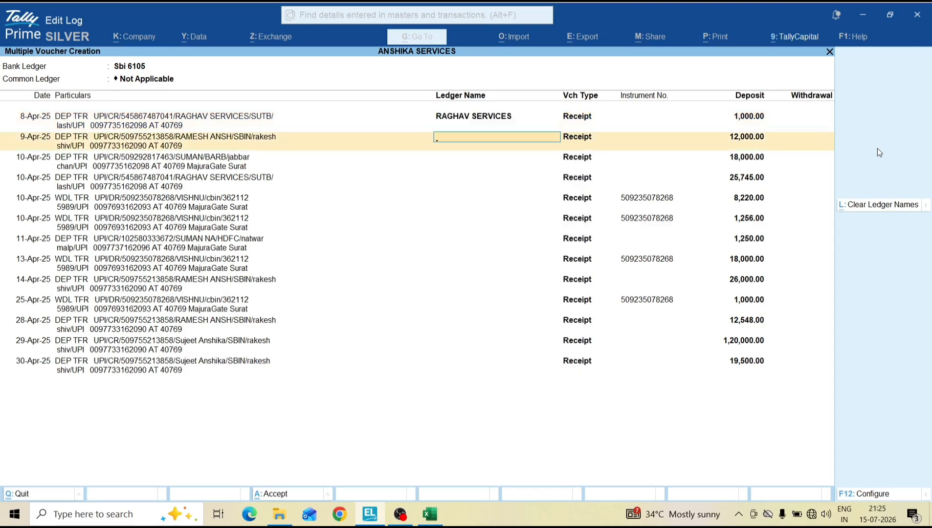
Step: Assign ledgers matching the bank descriptions from the 9-Apr 12,000.00 deposit through the 10-Apr 8,220.00 deposit, using RAGHAV SERVICES for 25,745.00
text(ramesh a)
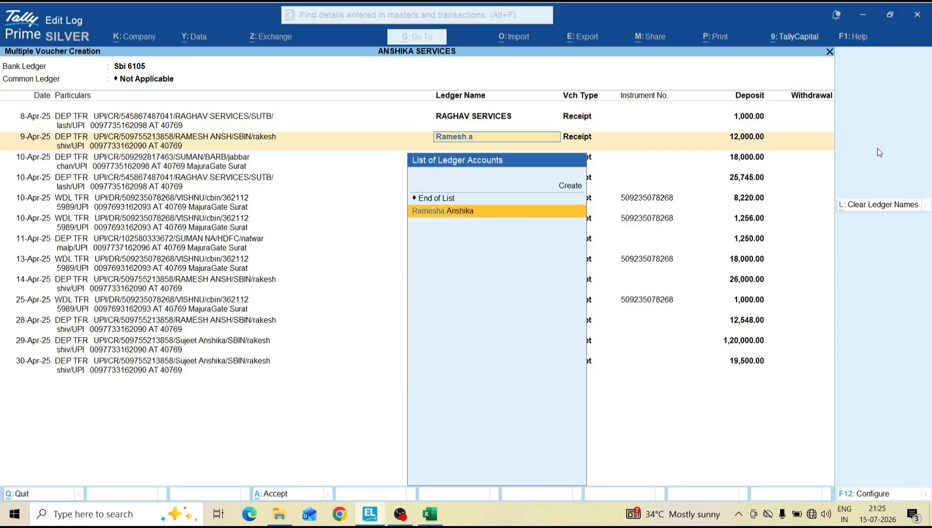
key(Return)
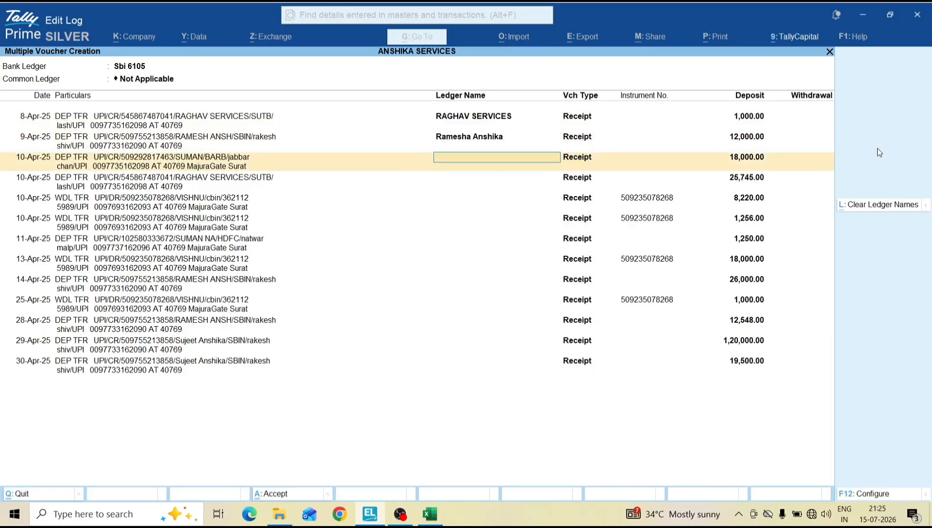
text(Suman)
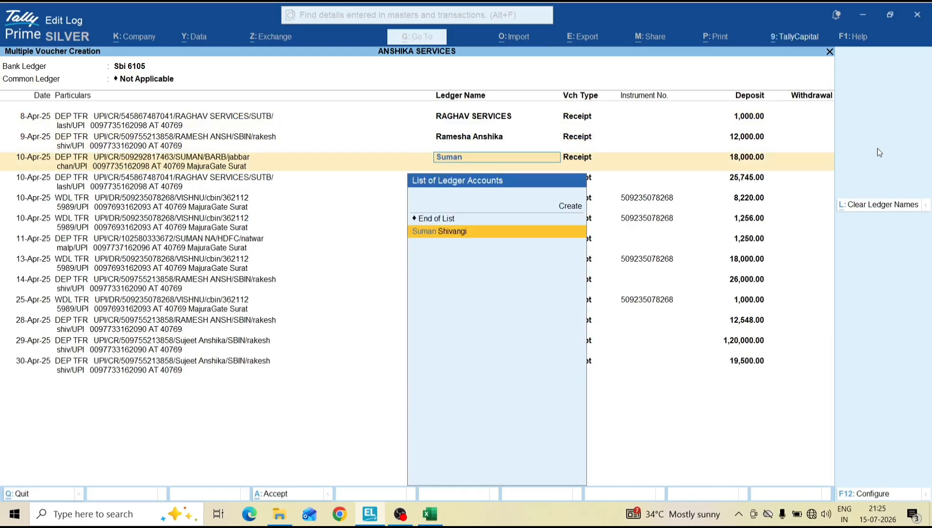
key(Return)
text(Rag)
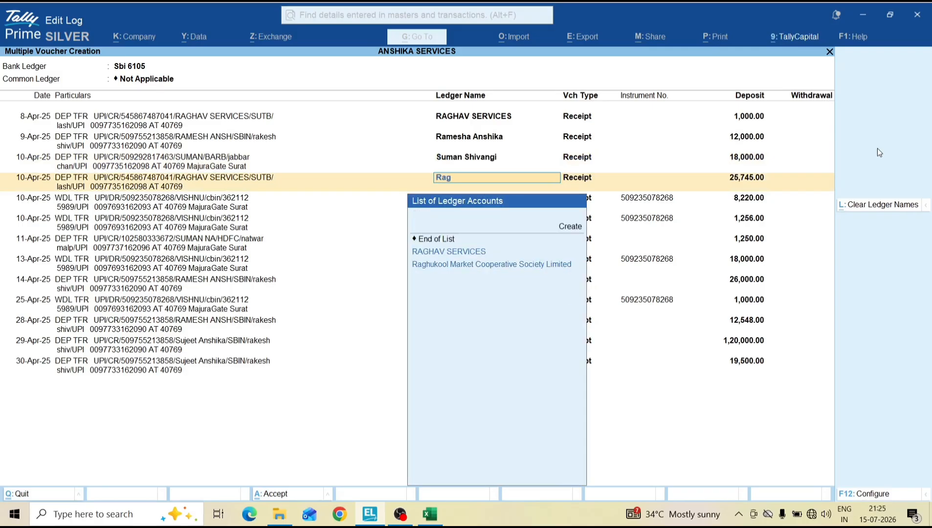
key(Return)
text(Vi)
key(Return)
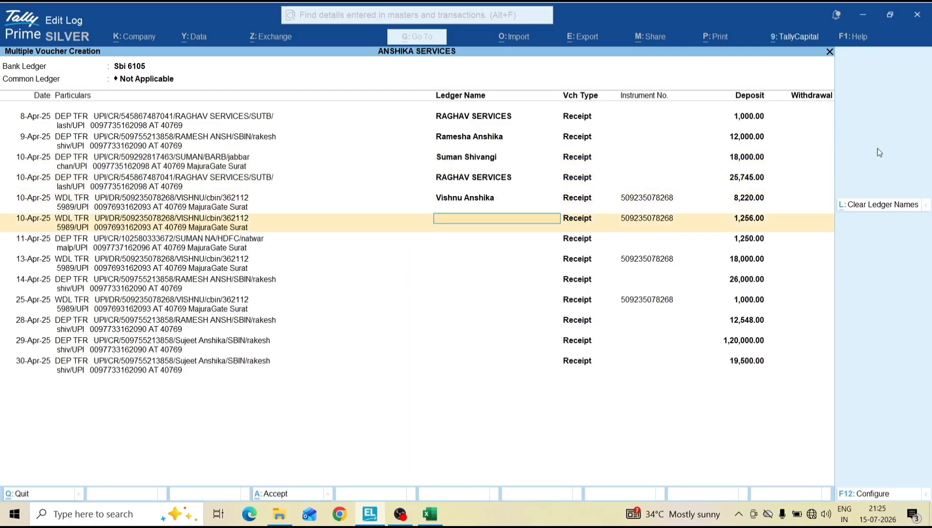
Step: Assign the party ledgers named in the bank descriptions from the 10-Apr 1,256.00 deposit through the 14-Apr 26,000.00 deposit
text(Vishnu)
key(Return)
text(Suman)
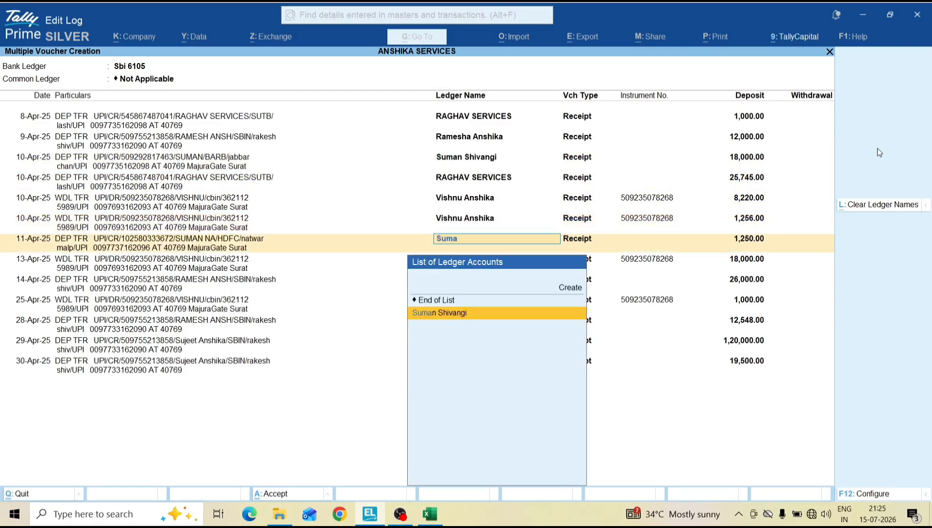
key(Return)
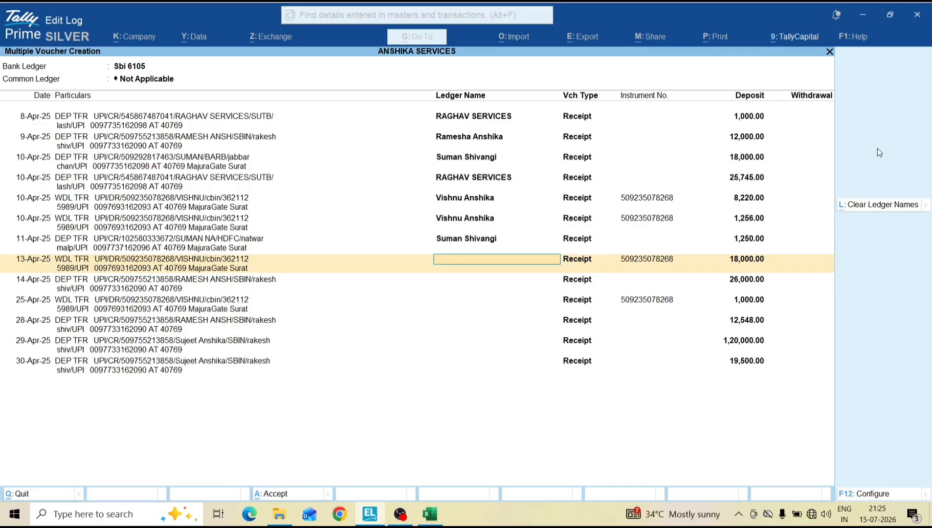
text(Vish)
key(Return)
text(Ramesh)
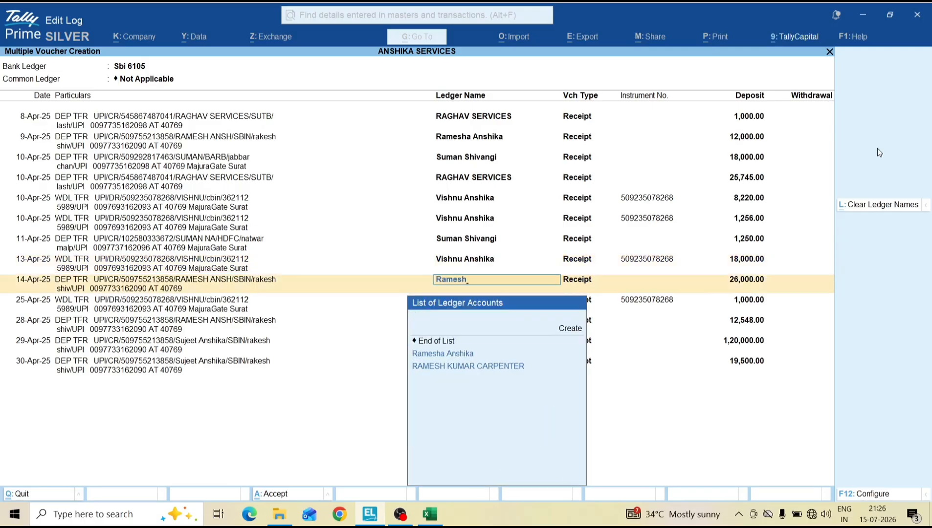
key(Return)
Step: Assign the matching party ledgers to the four deposits from 25-Apr to 30-Apr and create the receipt vouchers
text(vish)
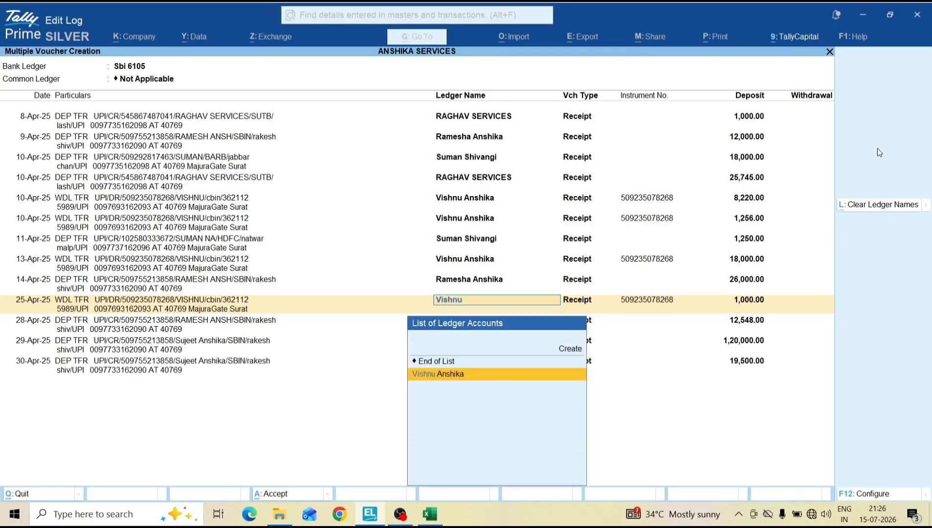
key(Return)
text(ramesh a)
key(Return)
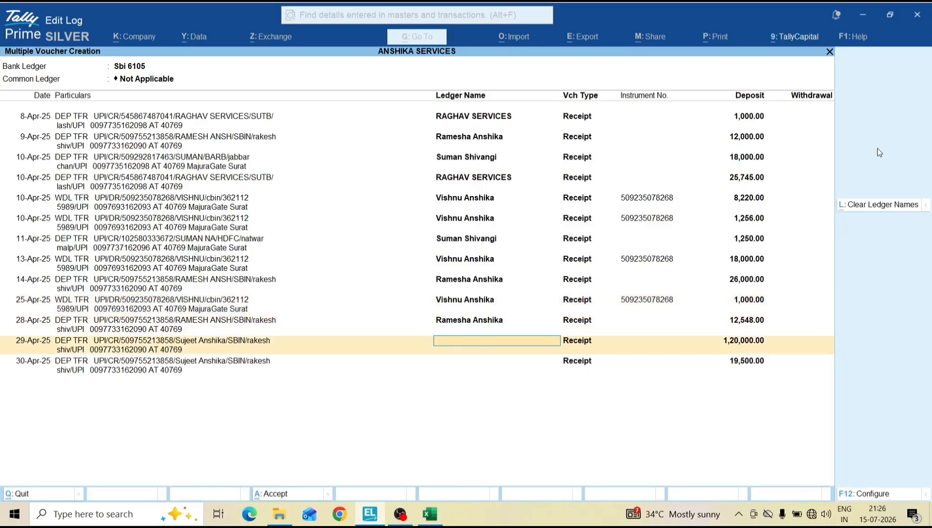
text(sujeet)
key(Return)
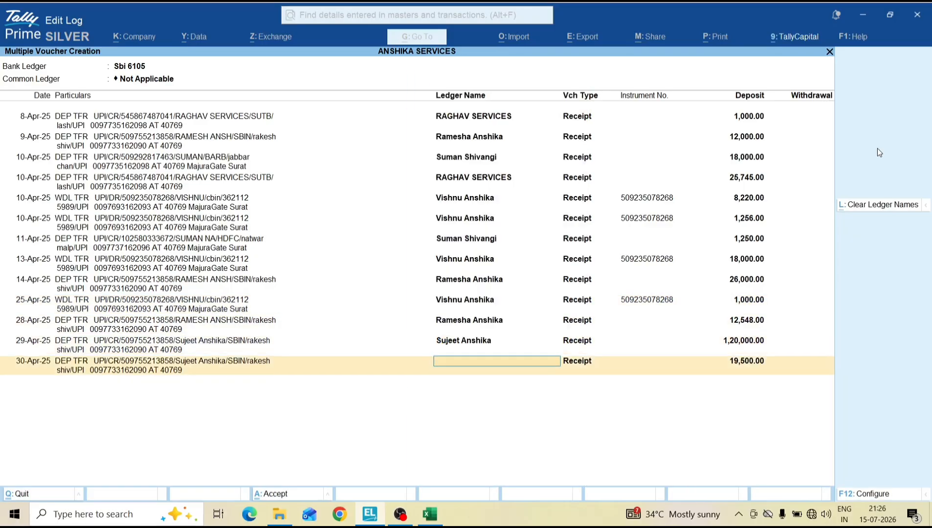
text(Sujeet)
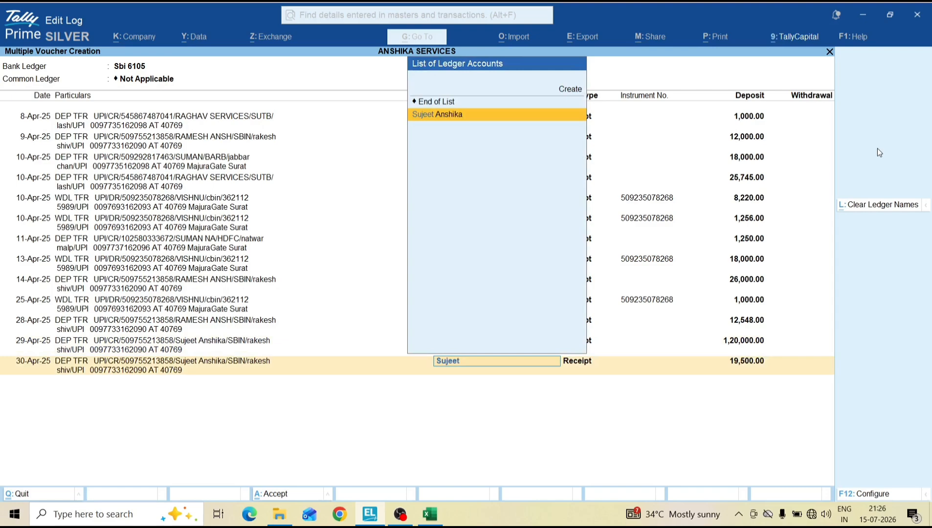
key(Return)
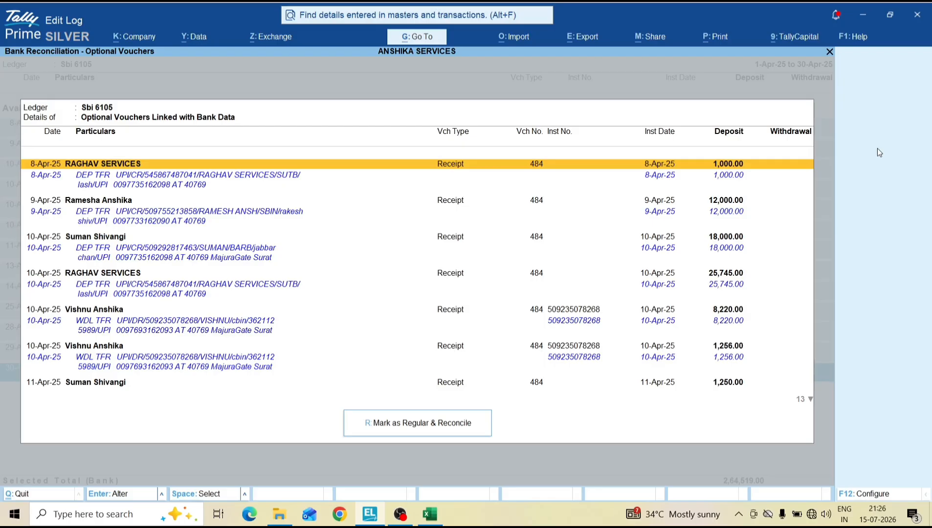
Step: Mark the optional vouchers linked with bank data as regular, reconcile them, and close their list
key(r)
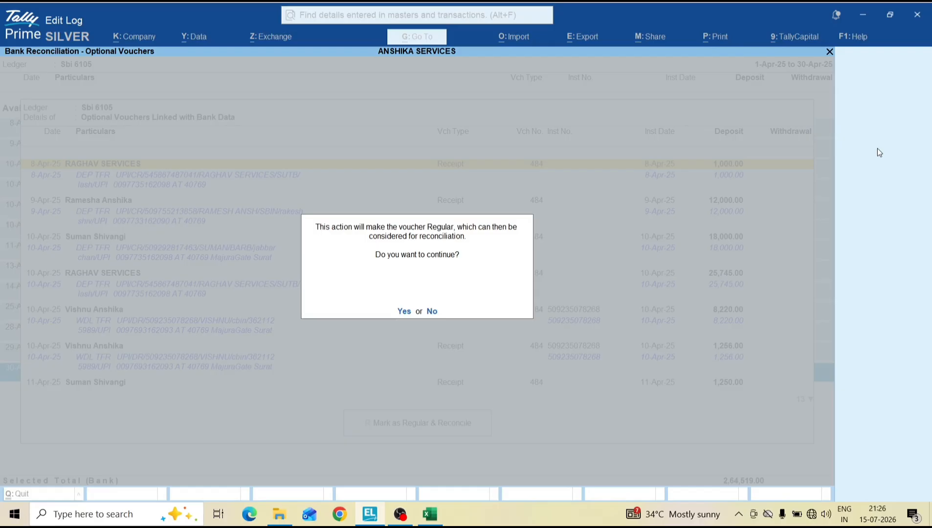
key(y)
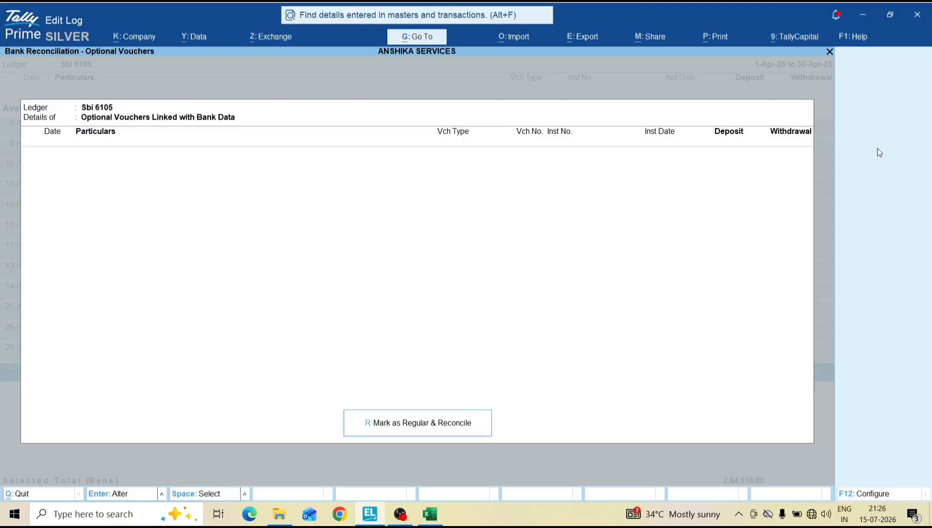
key(Escape)
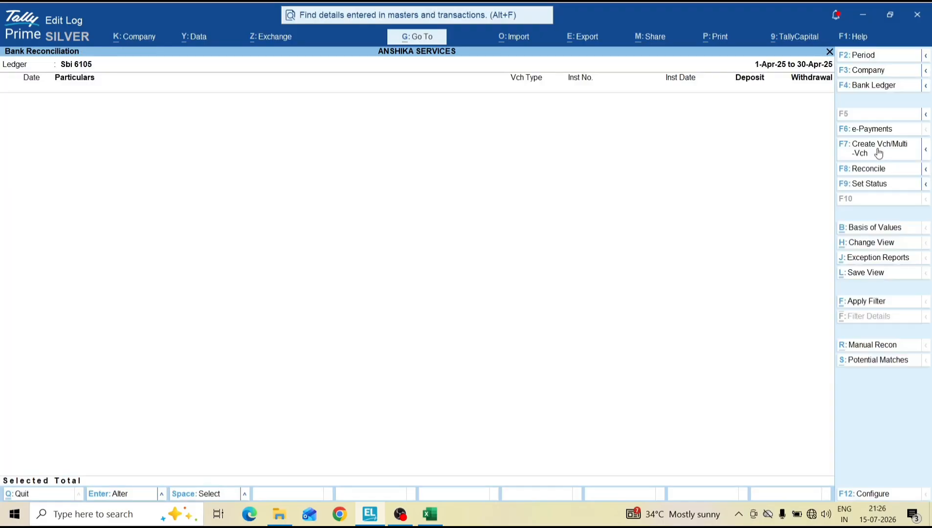
Step: Return to the Bank Reconciliation Summary and open the withdrawals available only in bank
key(Escape)
key(Down)
key(Down)
key(Down)
key(Down)
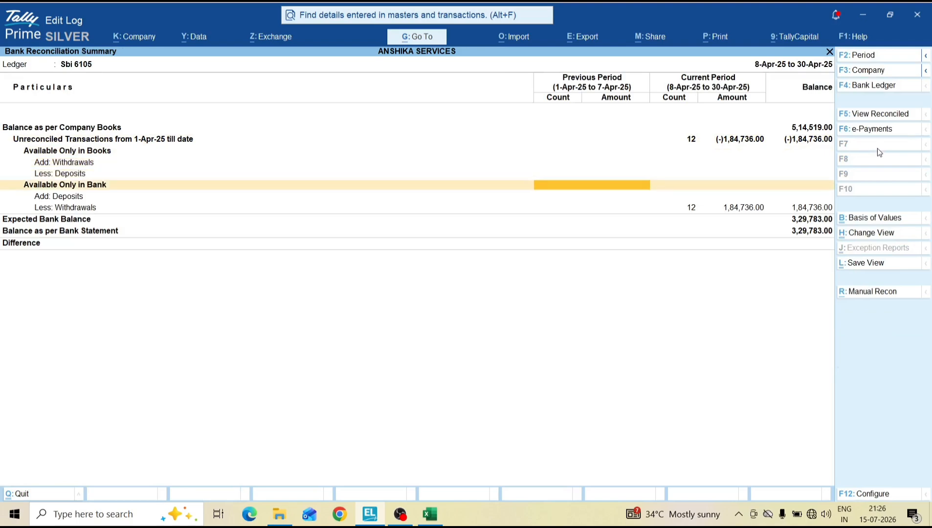
key(Down)
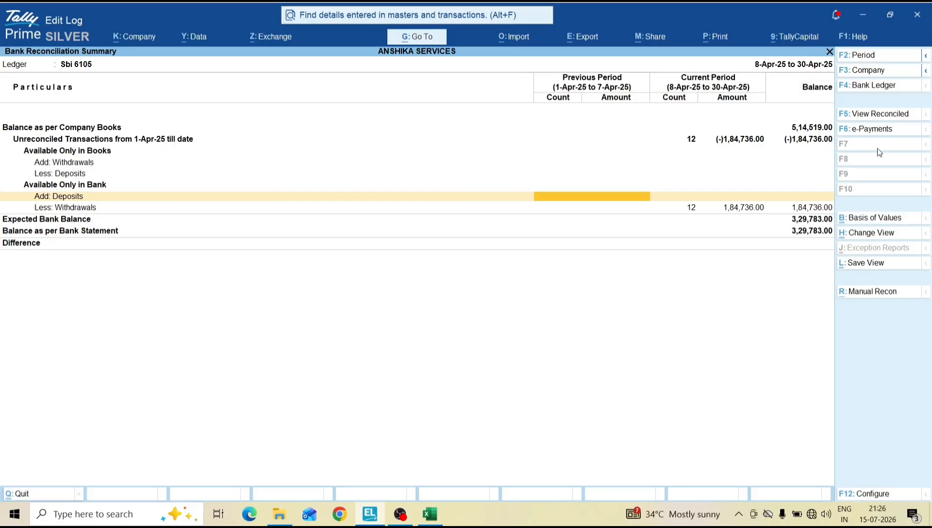
key(Down)
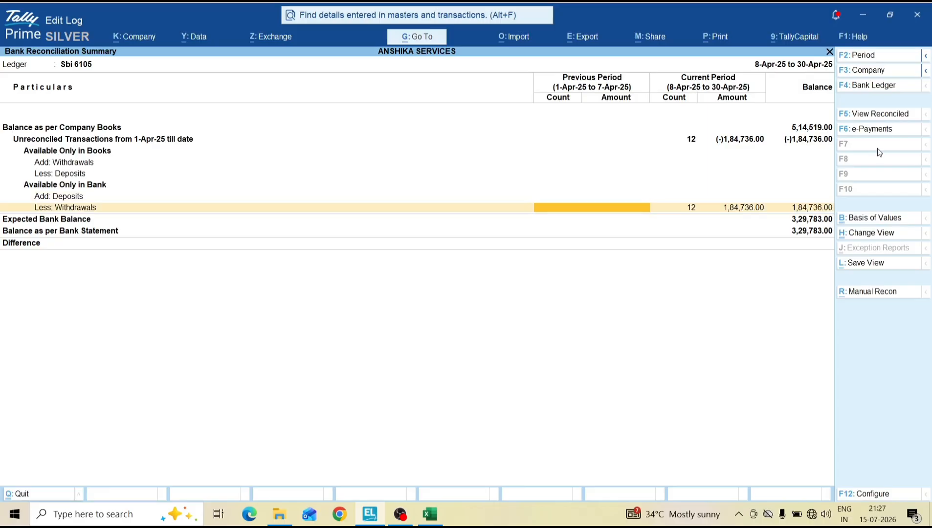
key(Return)
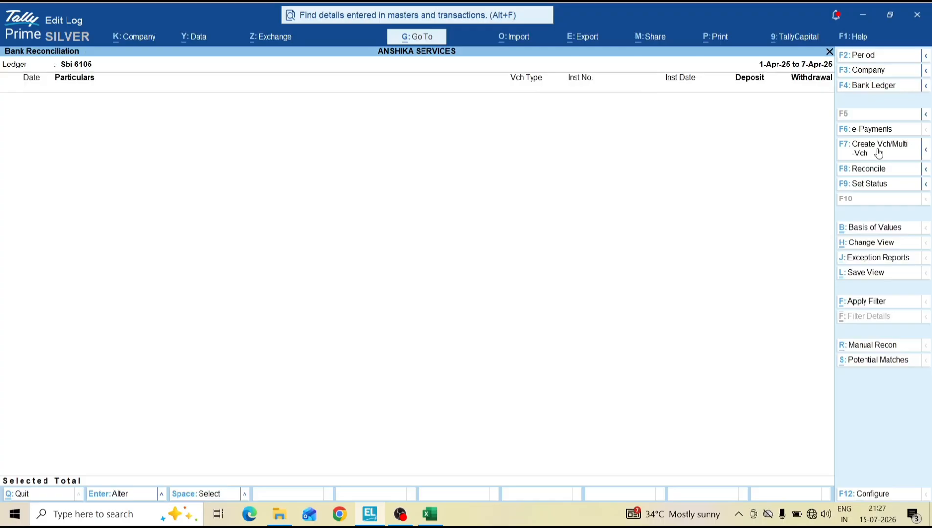
Step: Set the withdrawals list's period from 1-4-2025 to 30-4-2025
key(F2)
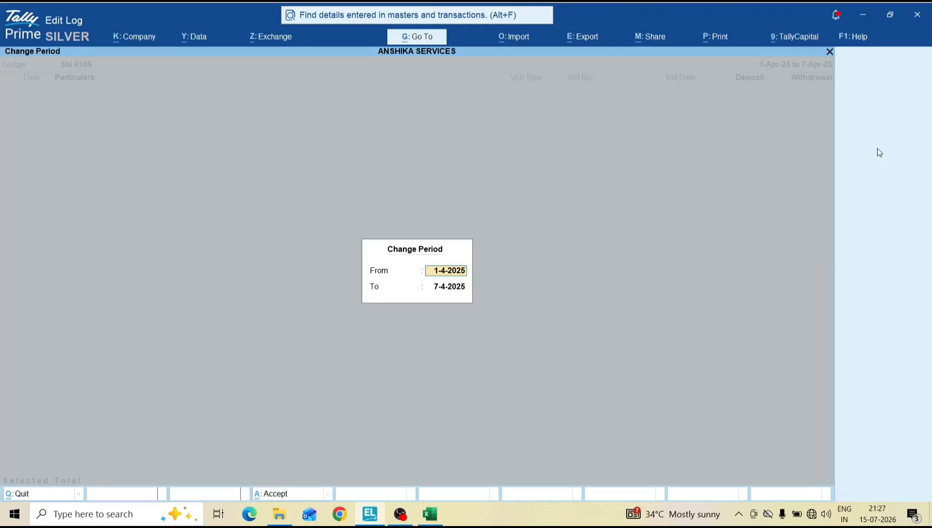
text(mar)
key(BackSpace)
key(BackSpace)
key(BackSpace)
text(apr25)
key(Return)
text(30apr)
key(Return)
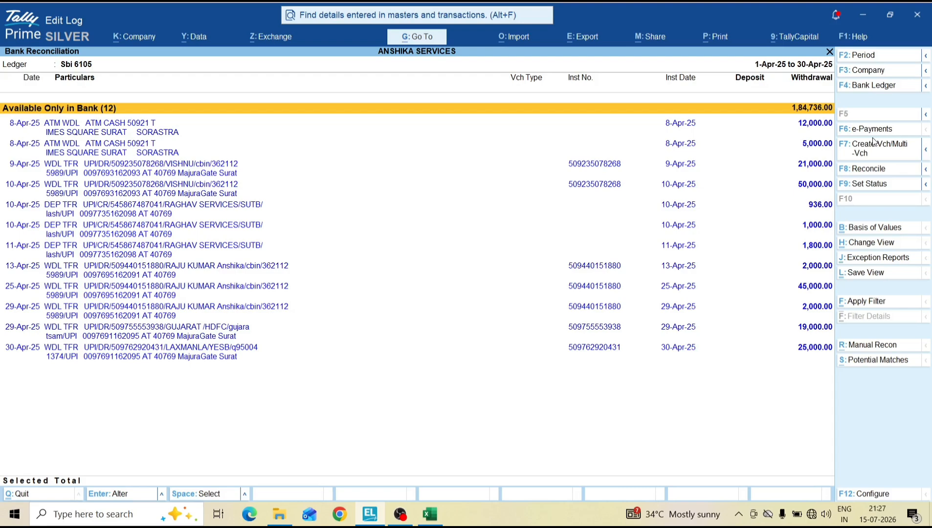
Step: Select all the bank-only withdrawals from 8-Apr-25 to 30-Apr-25 and start multiple voucher creation for them
key(Down)
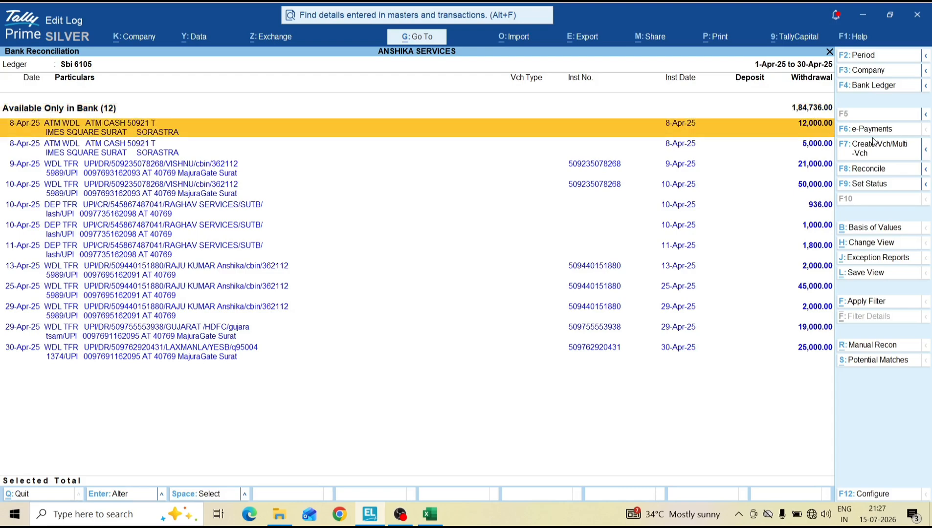
key(shift+Down)
key(shift+Down)
key(shift+Down)
key(shift+Down)
key(shift+Down)
key(shift+Down)
key(shift+Down)
key(shift+Down)
key(shift+Down)
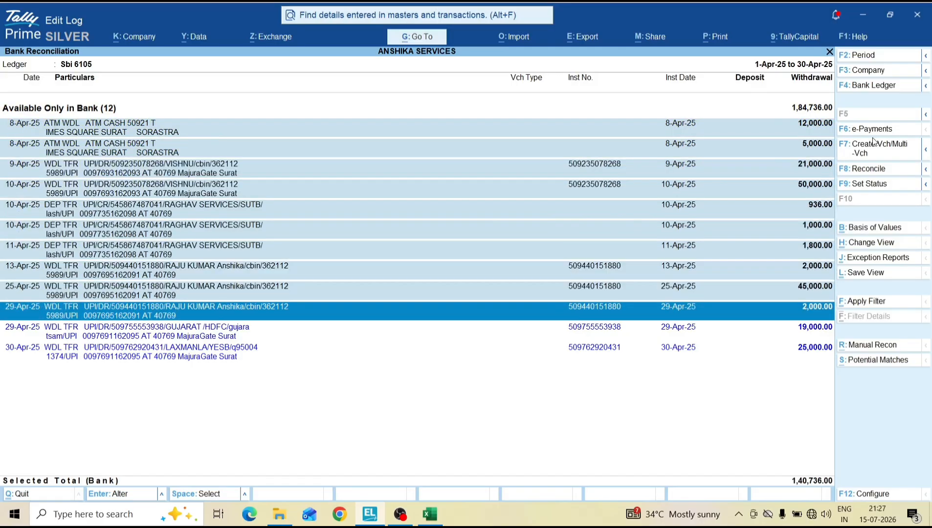
key(shift+Down)
key(shift+Down)
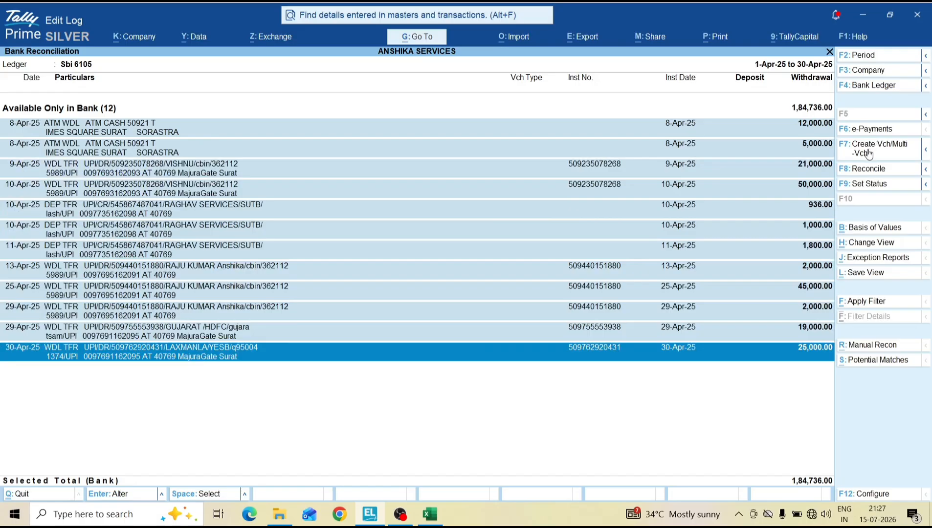
click(868, 153)
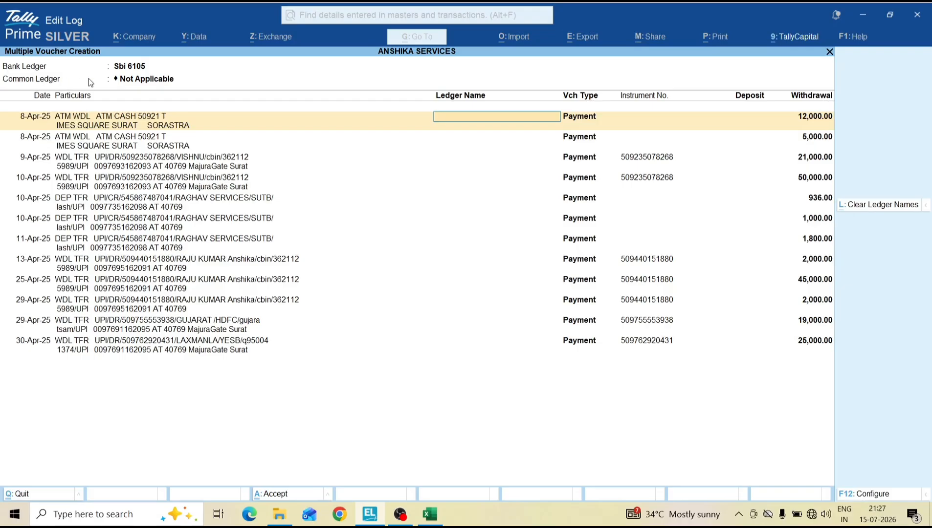
Step: Set SUSPENSE A/C as the common ledger for all the withdrawals and create the payment vouchers
click(135, 79)
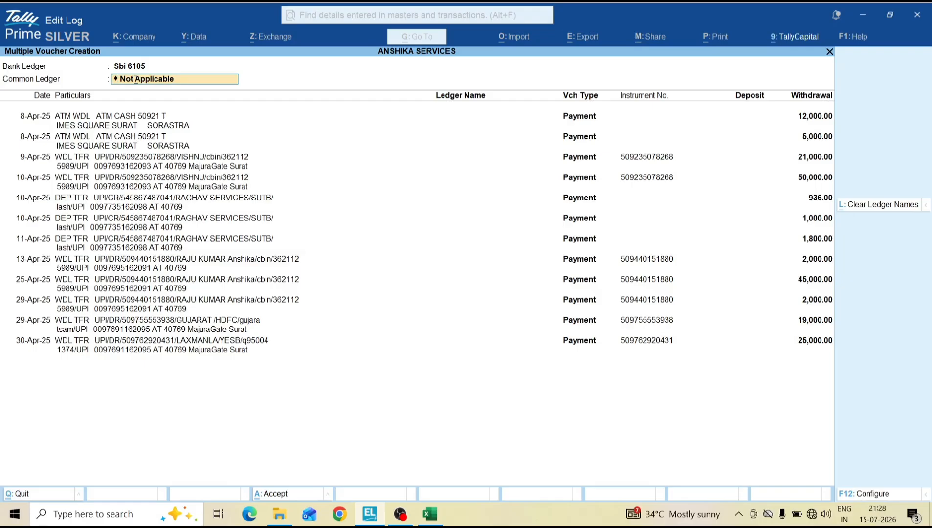
text(Suspe)
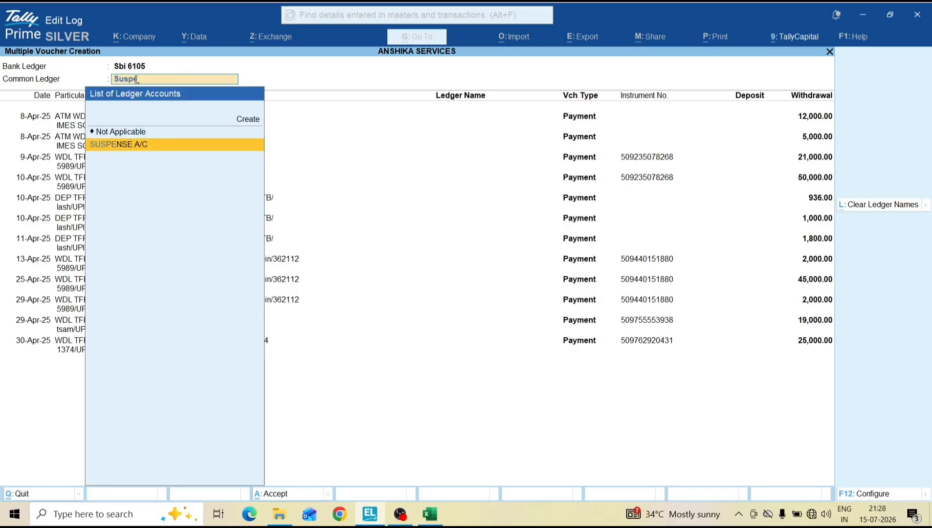
key(Return)
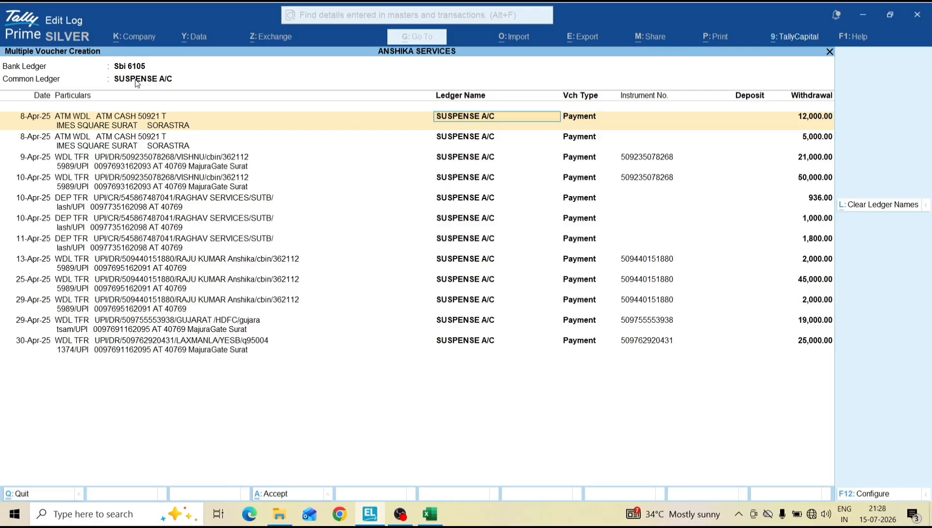
key(ctrl+a)
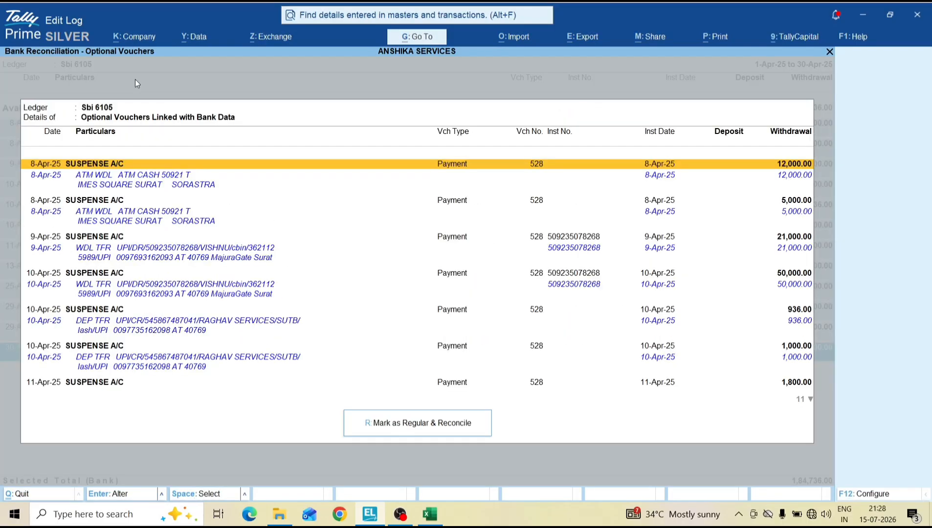
Step: Mark the optional payment vouchers as regular, reconcile them, and return to the Bank Reconciliation Summary
key(r)
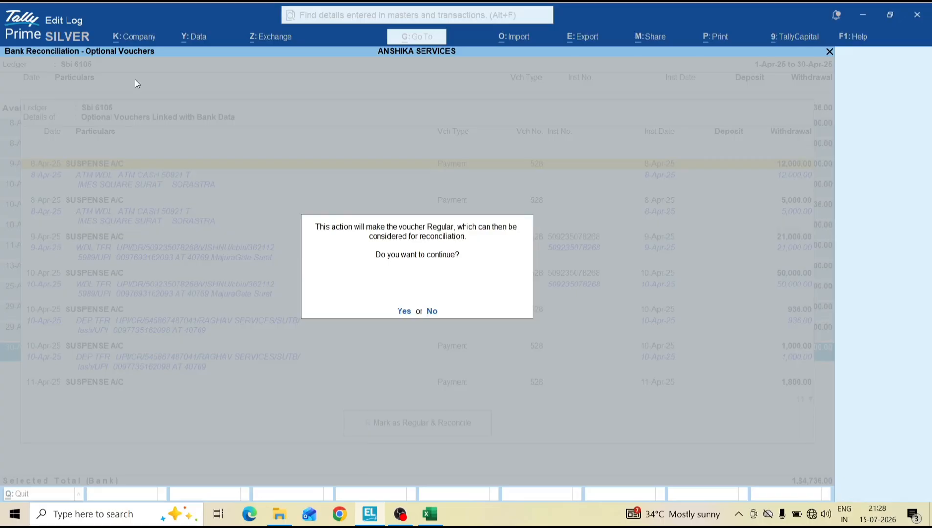
key(y)
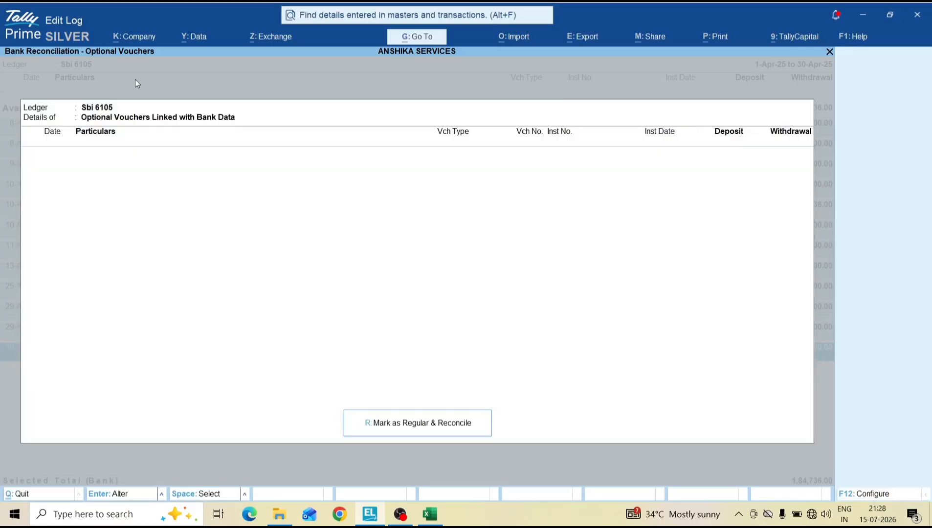
key(Escape)
key(Escape)
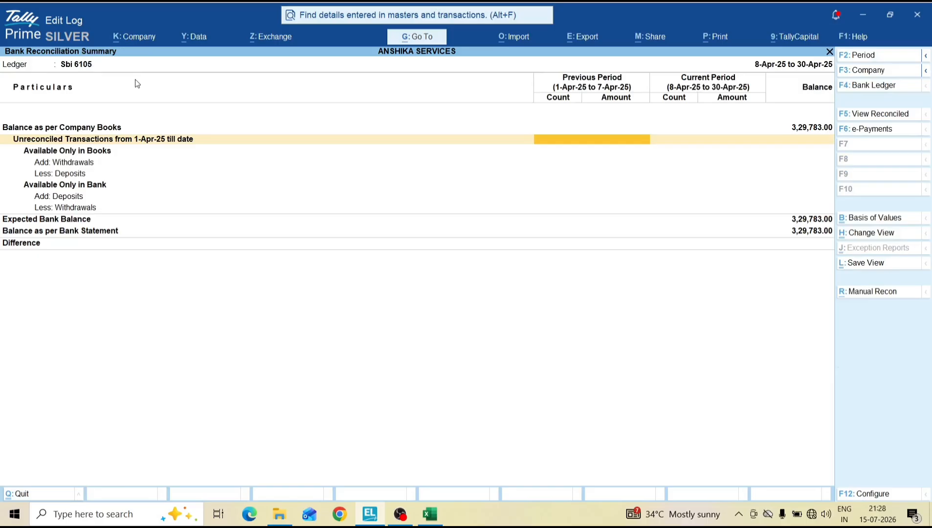
Step: Check the summary for remaining unreconciled transactions and compare the expected bank balance with the bank statement balance
key(Down)
key(Down)
key(Down)
key(Down)
key(Down)
key(Down)
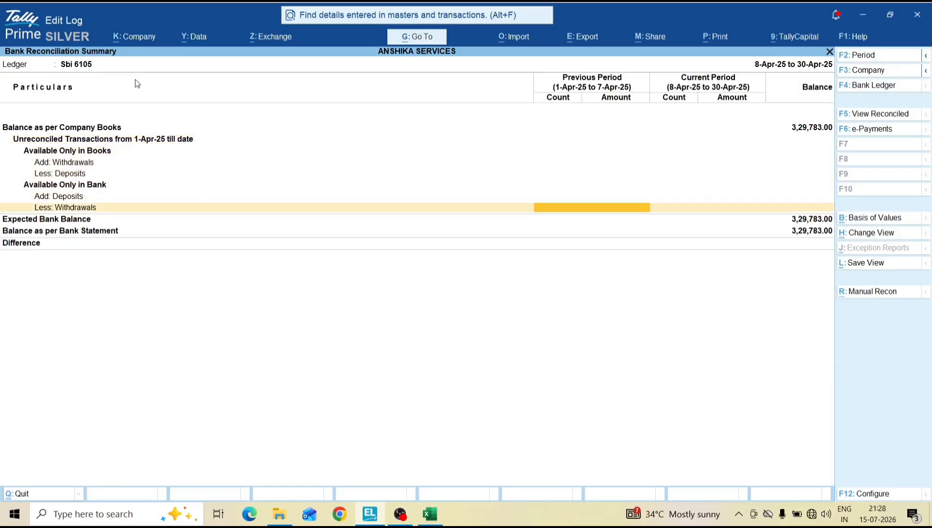
key(Down)
key(Down)
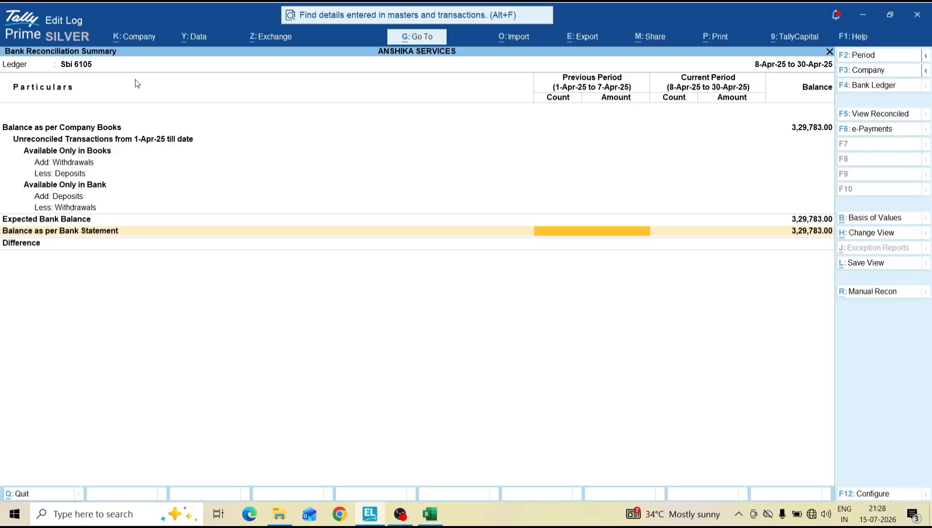
key(Up)
key(Up)
key(Down)
key(Down)
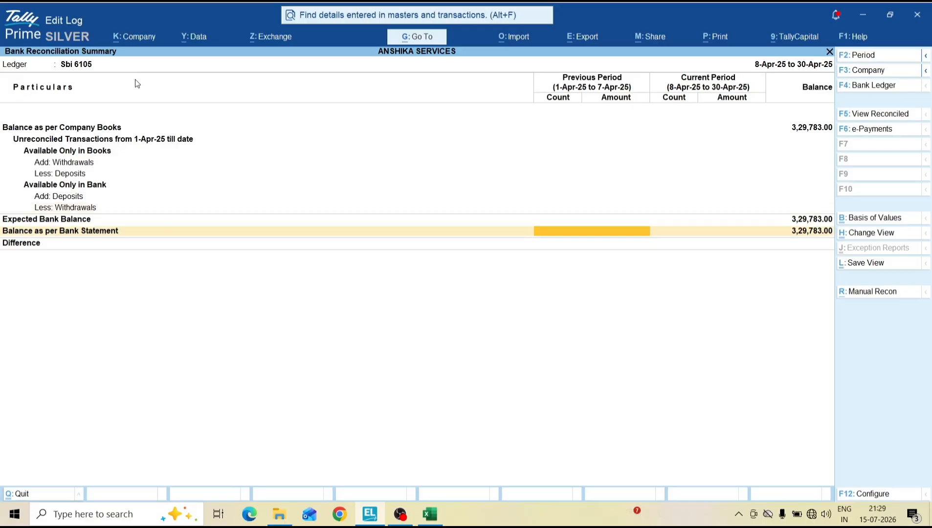